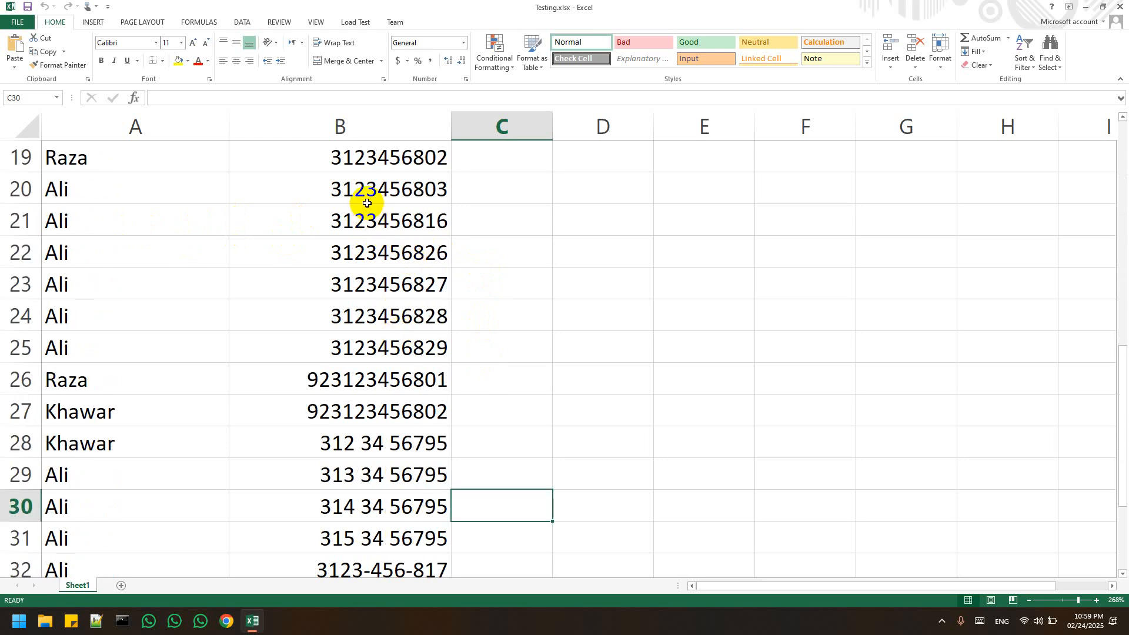
- Examine how the phone numbers are written down column B, comparing their prefixes, spacing and separators
scroll(368, 192, "up", 5)
scroll(369, 183, "up", 1)
left_click_drag(369, 188, 353, 364)
scroll(353, 363, "down", 5)
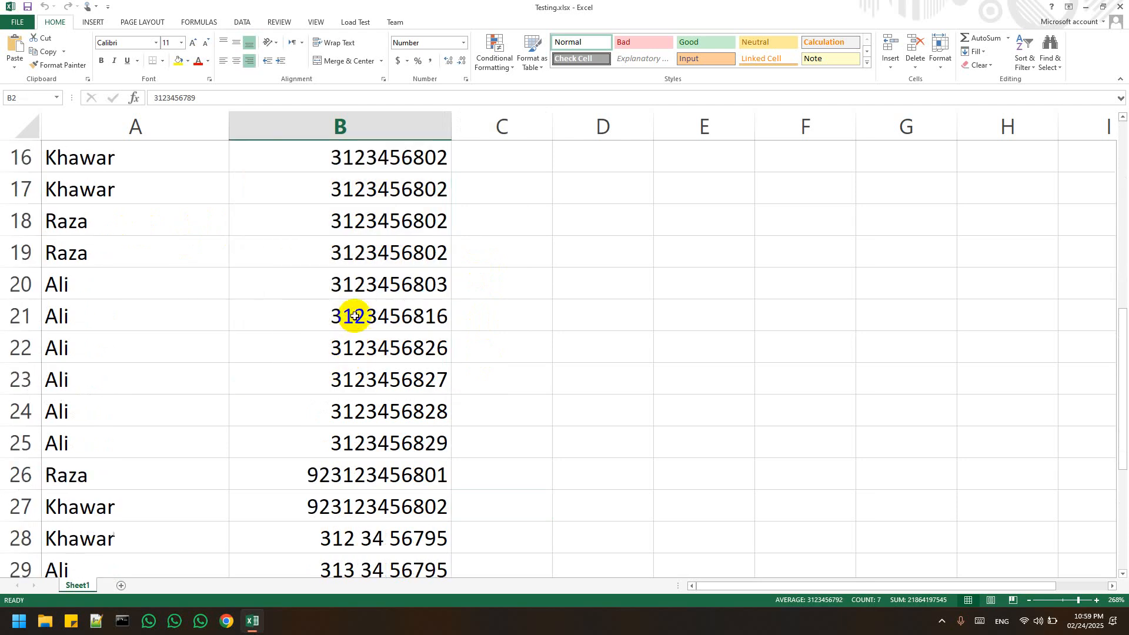
left_click_drag(353, 474, 358, 504)
scroll(370, 459, "down", 4)
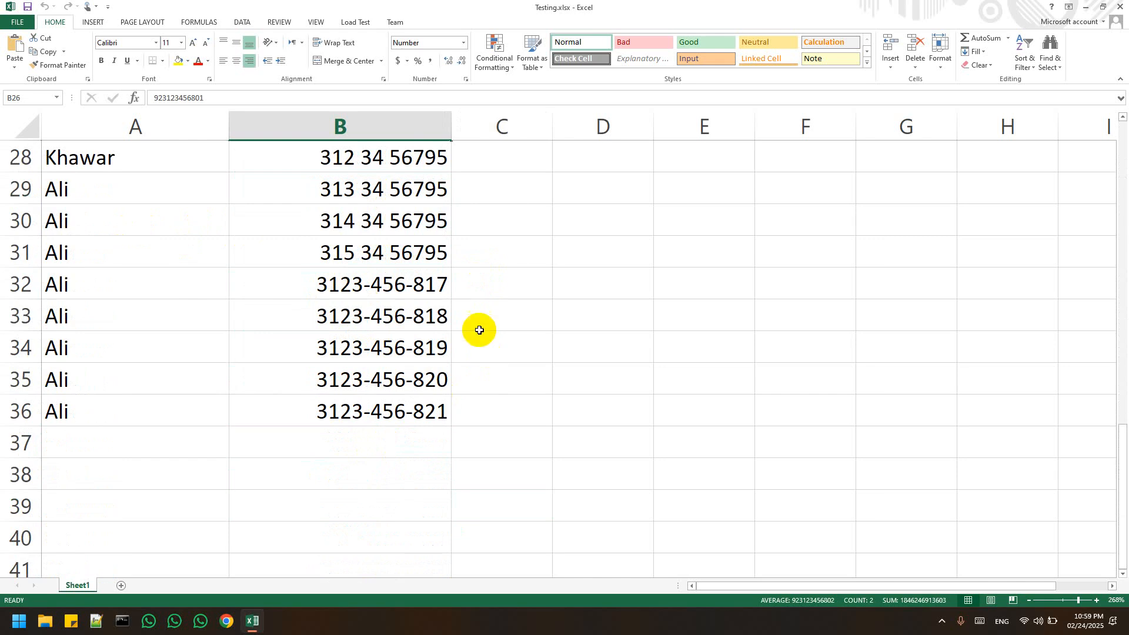
left_click_drag(369, 158, 404, 259)
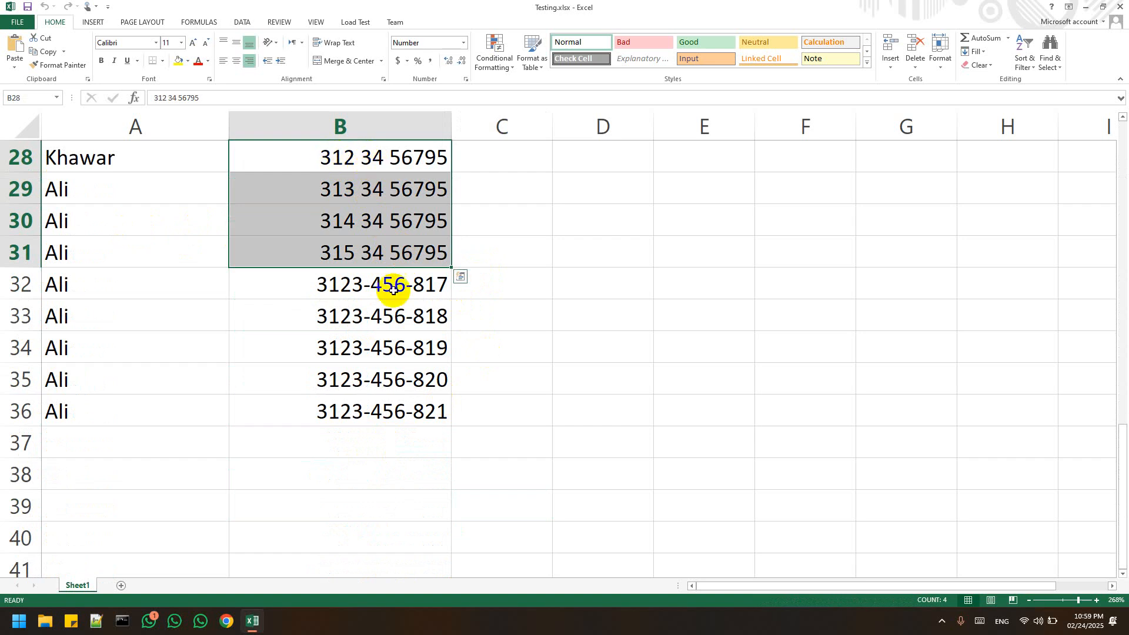
left_click(1061, 601)
left_click(216, 283)
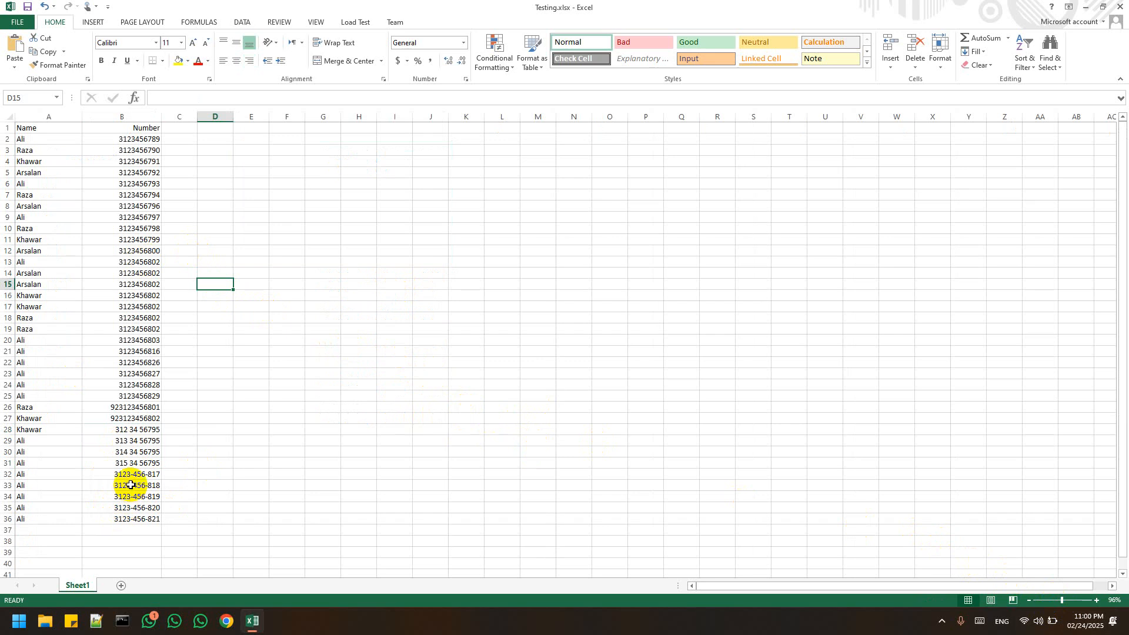
- Remove all spaces from the numbers in column B by replacing every space with nothing
left_click(119, 114)
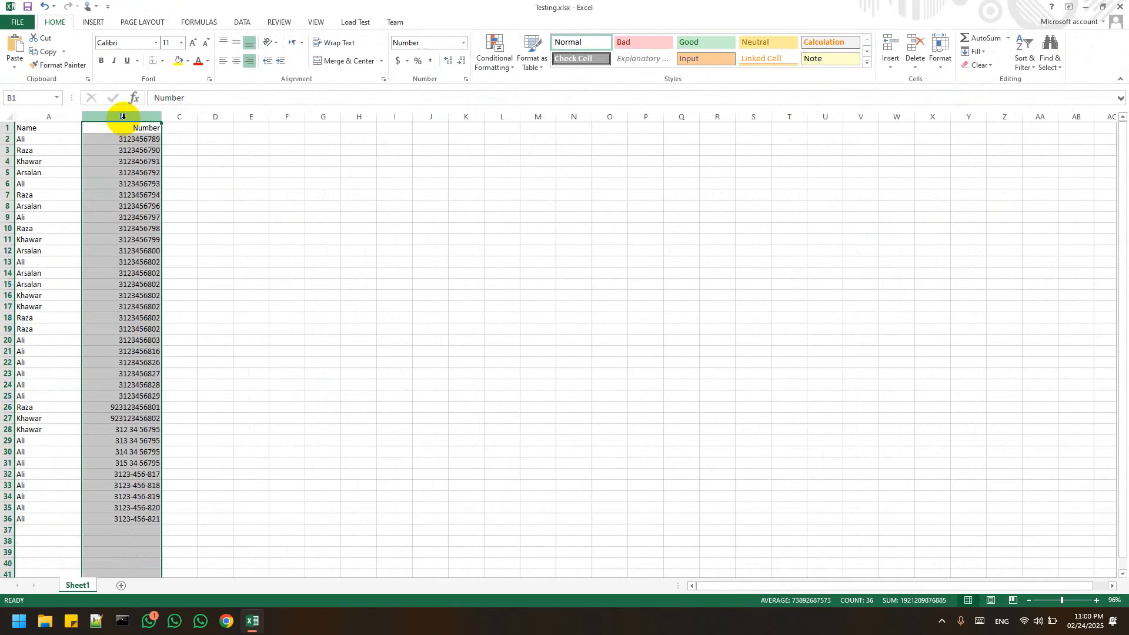
key("ctrl+h")
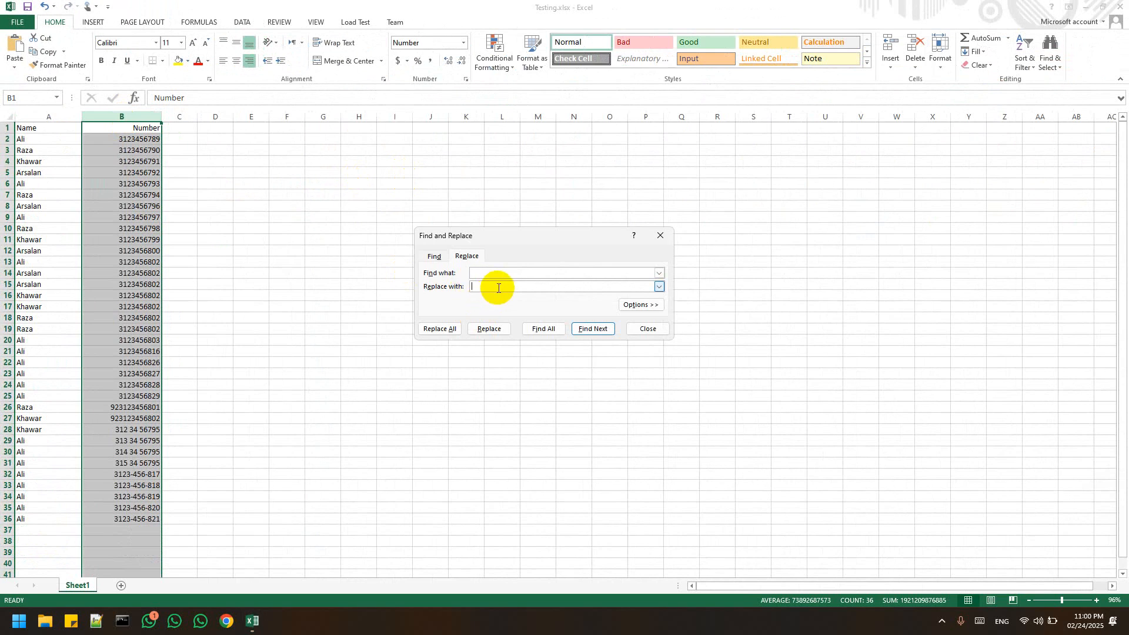
left_click(441, 332)
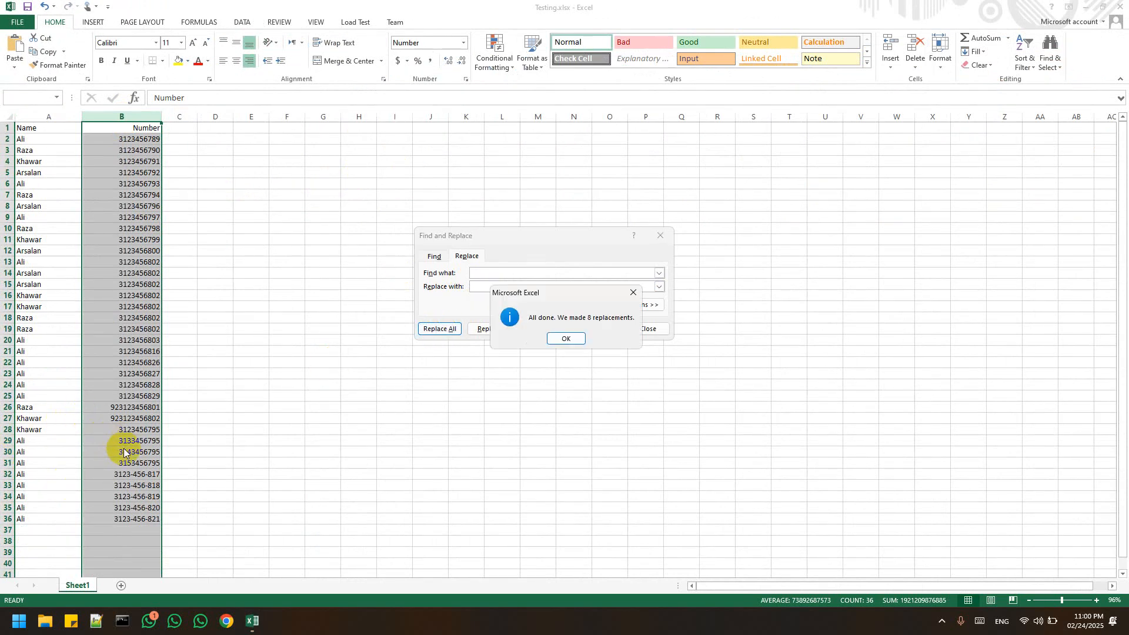
left_click(564, 339)
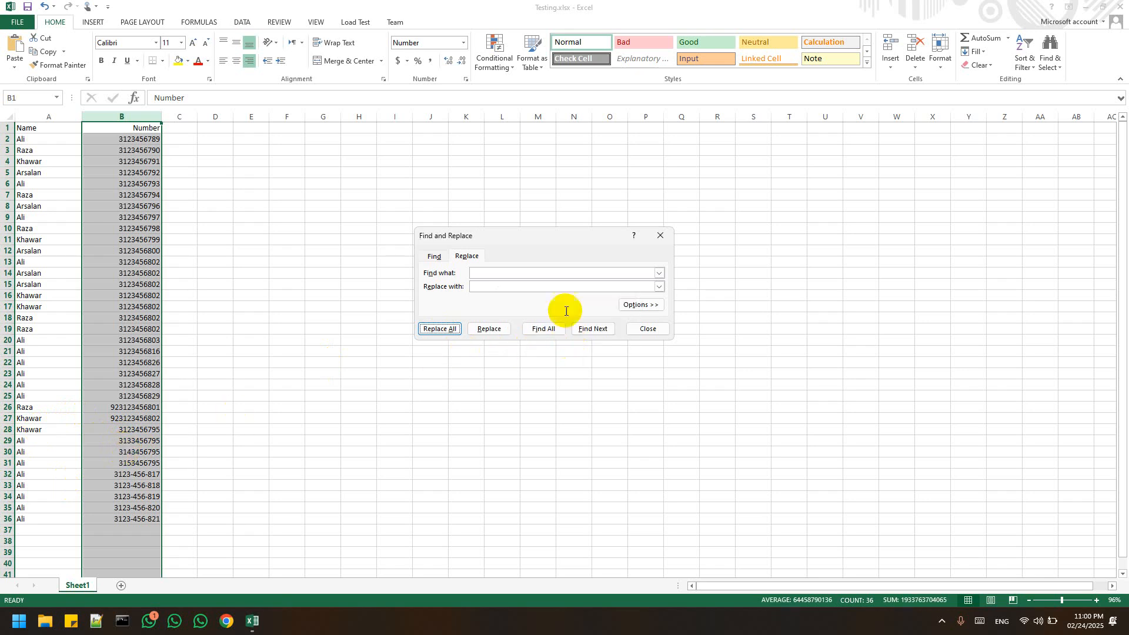
- Remove all hyphens from the numbers in column B by replacing every "-" with nothing, and close Find and Replace
left_click(542, 275)
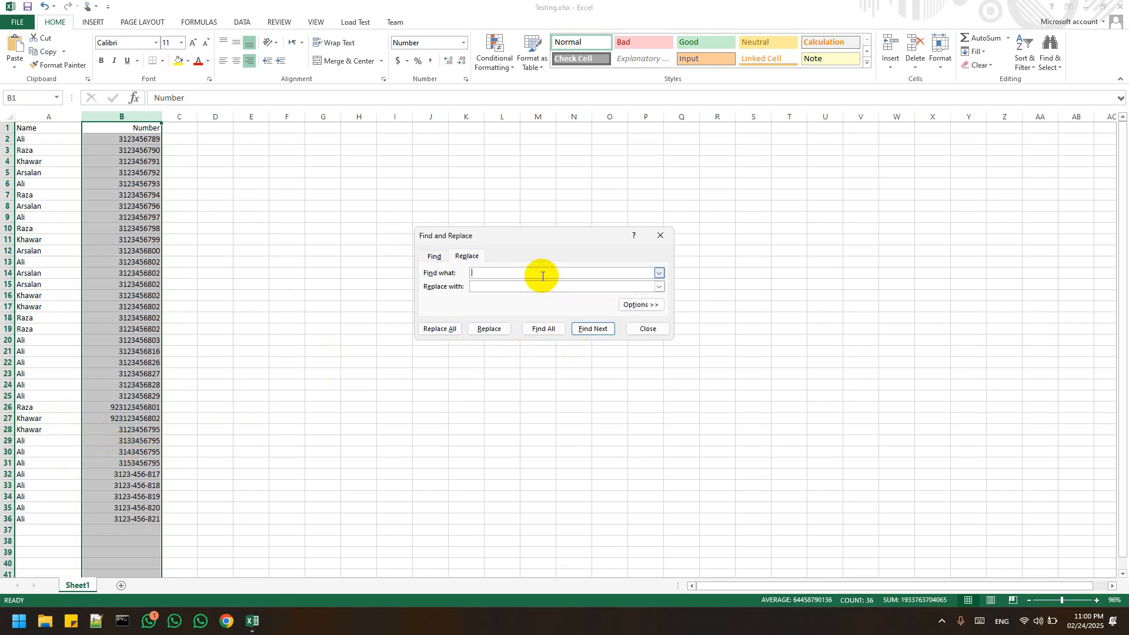
left_click(451, 334)
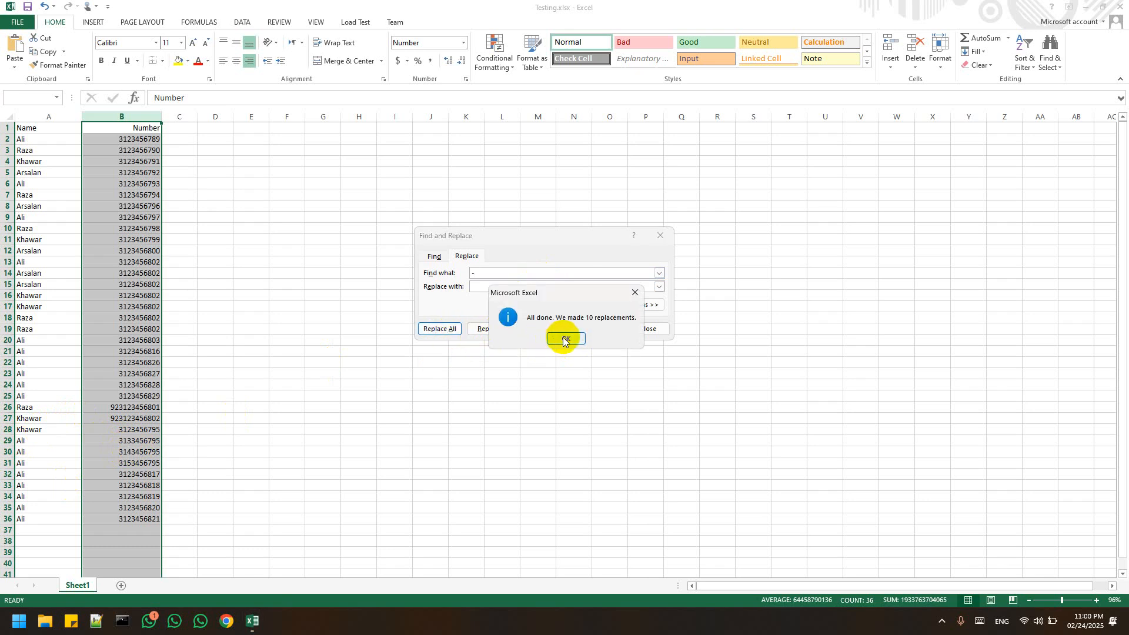
left_click(565, 339)
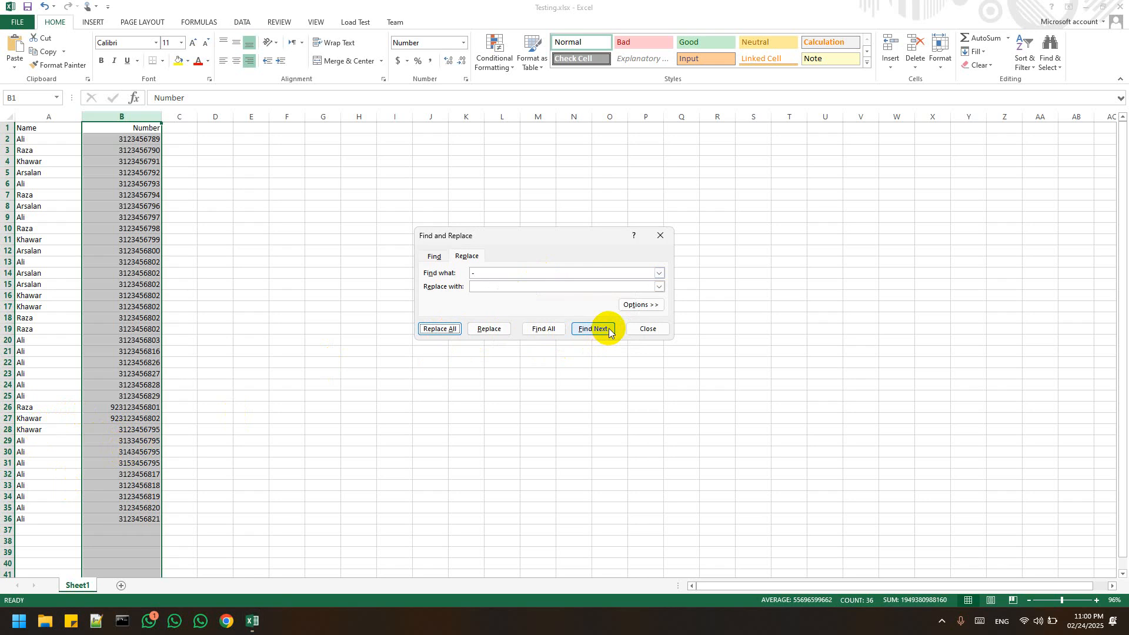
left_click(646, 329)
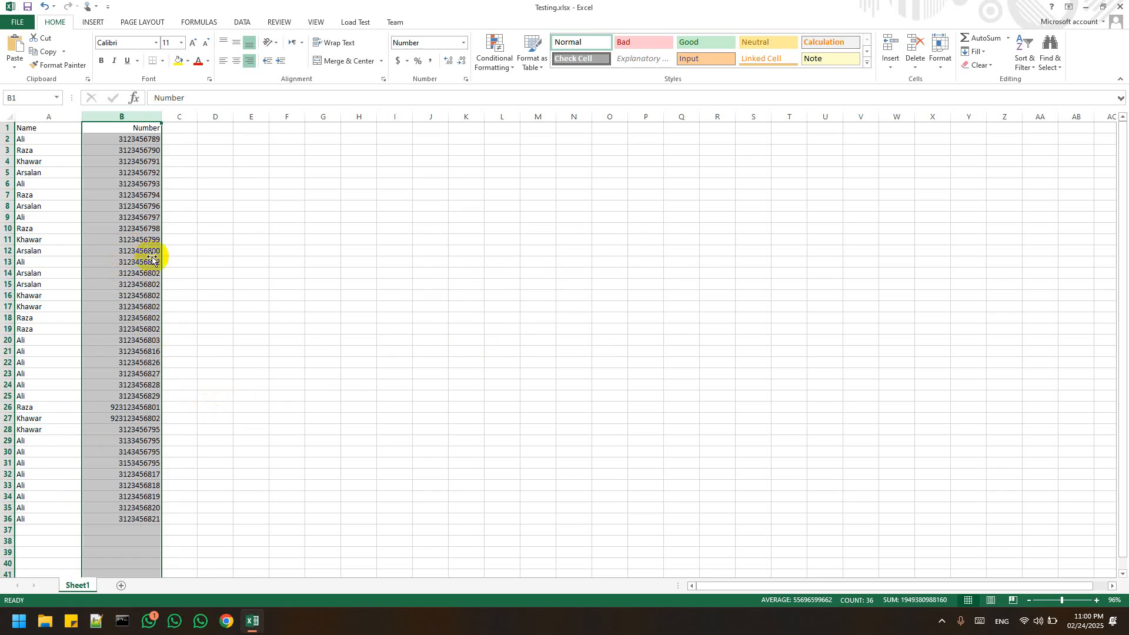
- Begin an IF formula in cell C2 with the logical test LEN(B2)=10
left_click(171, 141)
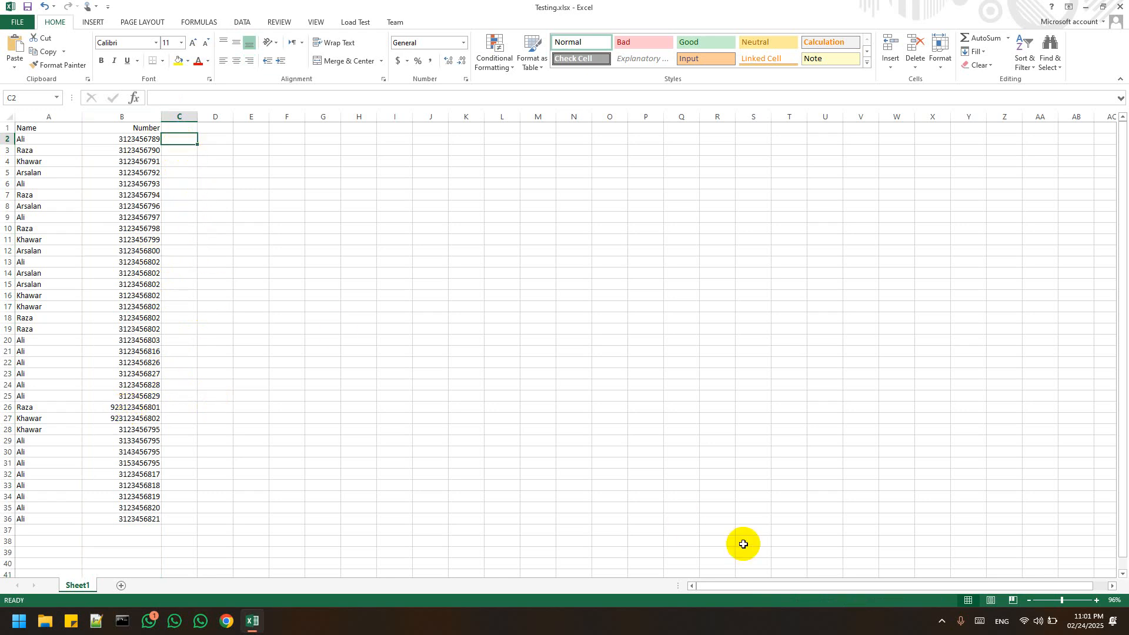
left_click(1079, 599)
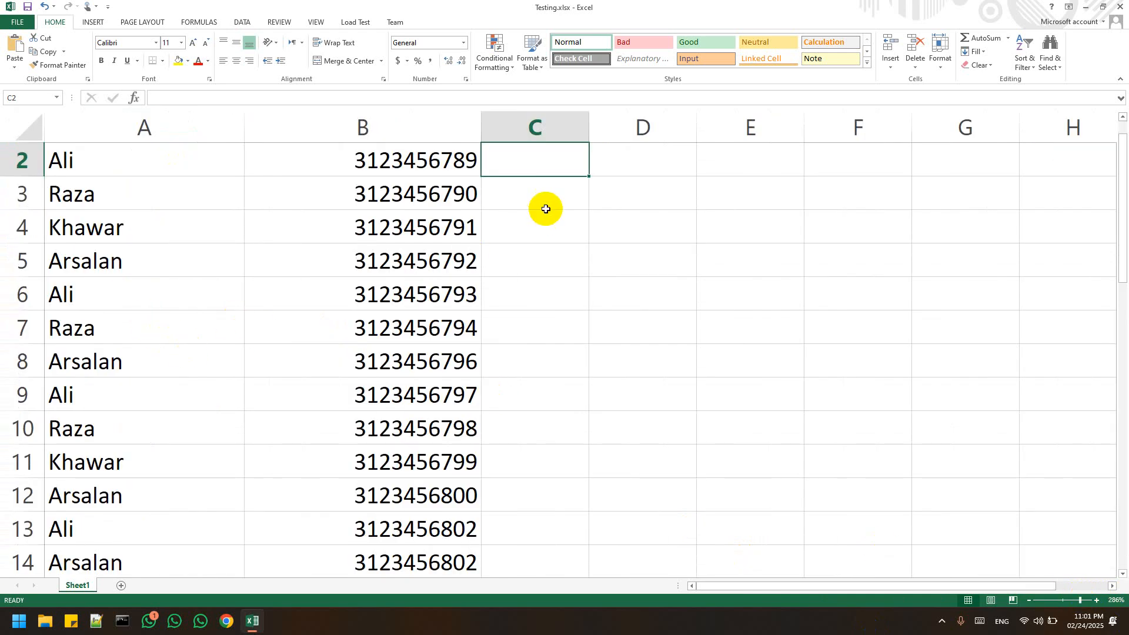
scroll(545, 208, "up", 1)
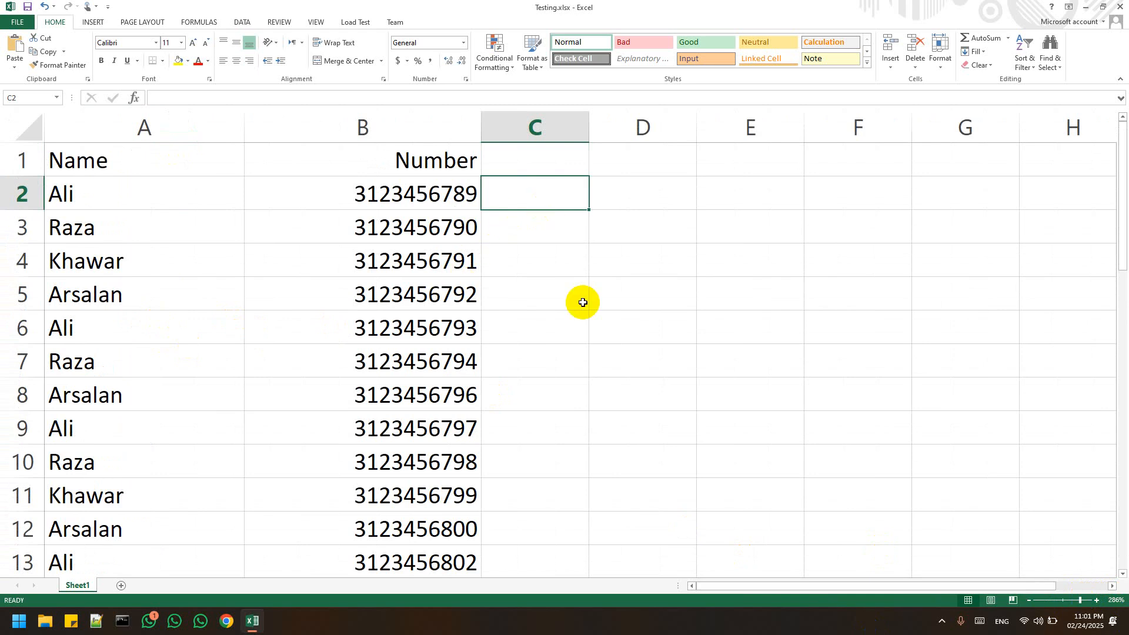
type("=")
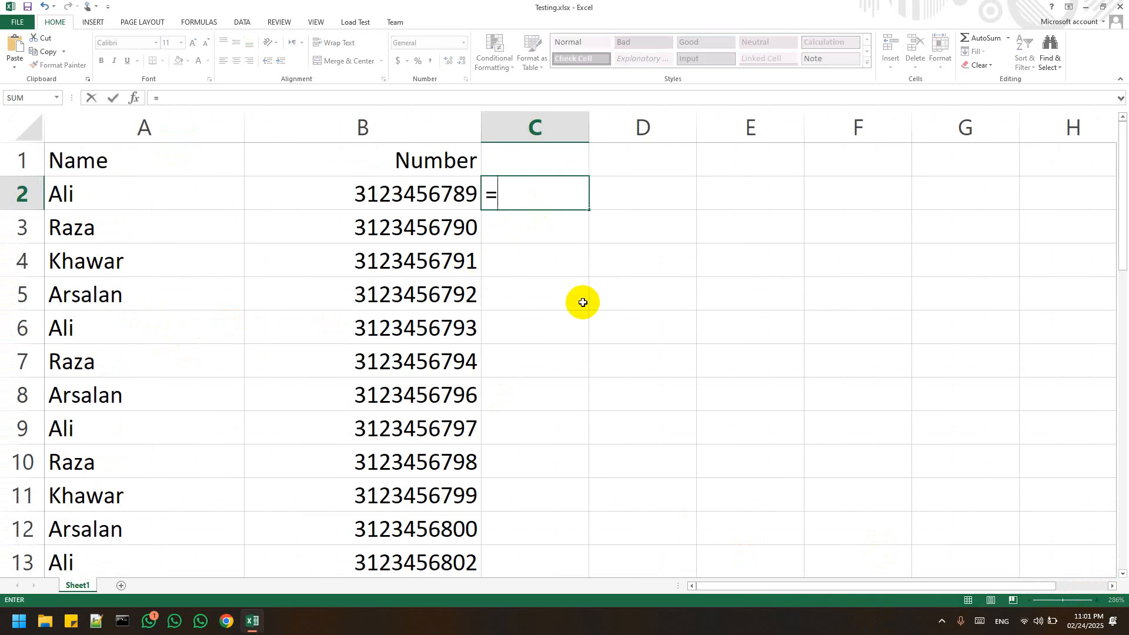
type("if")
key("Tab")
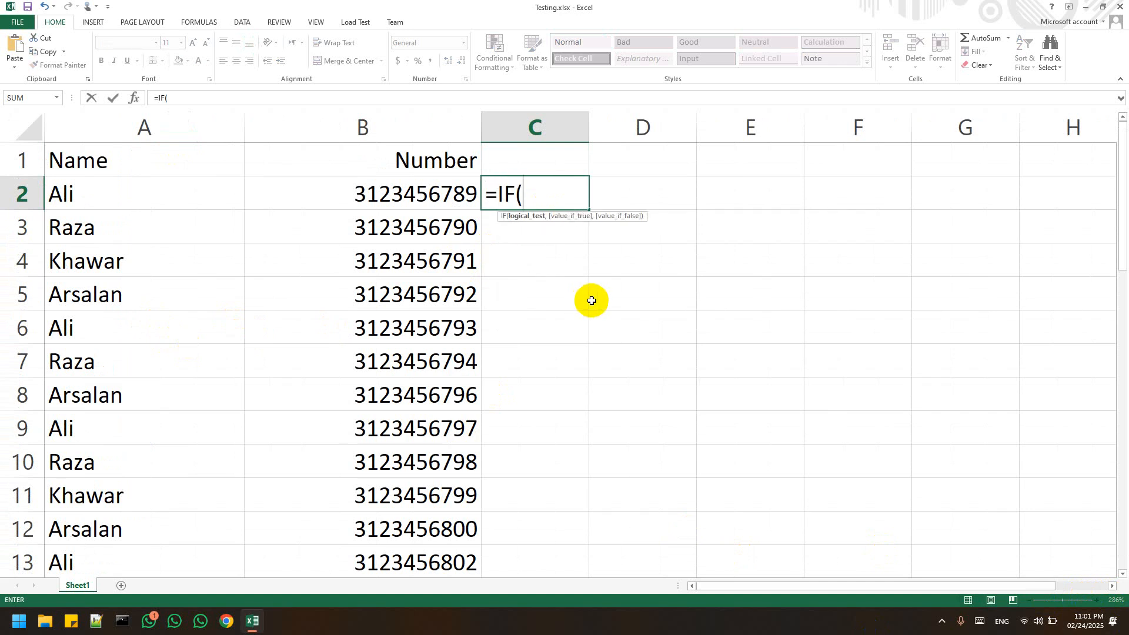
type("len")
key("Tab")
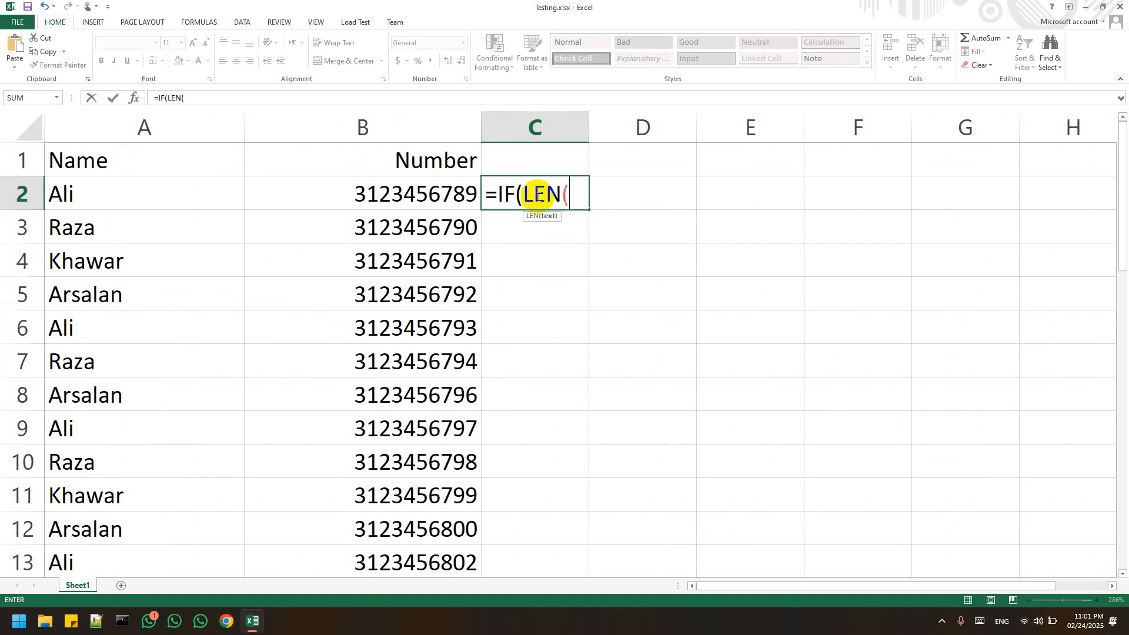
left_click(400, 194)
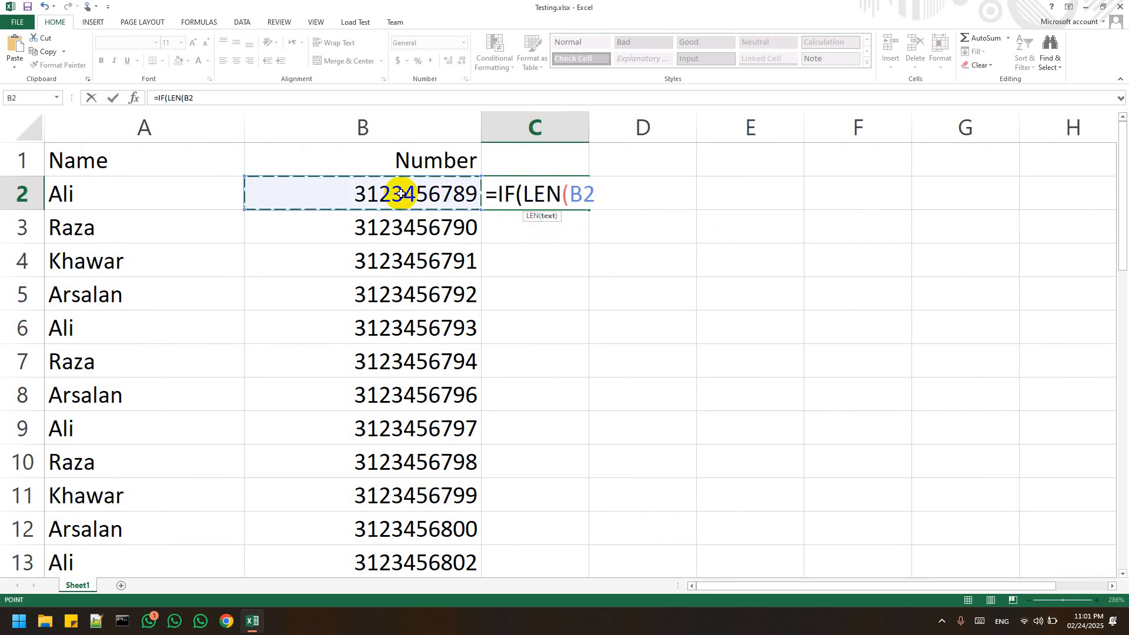
type(")=")
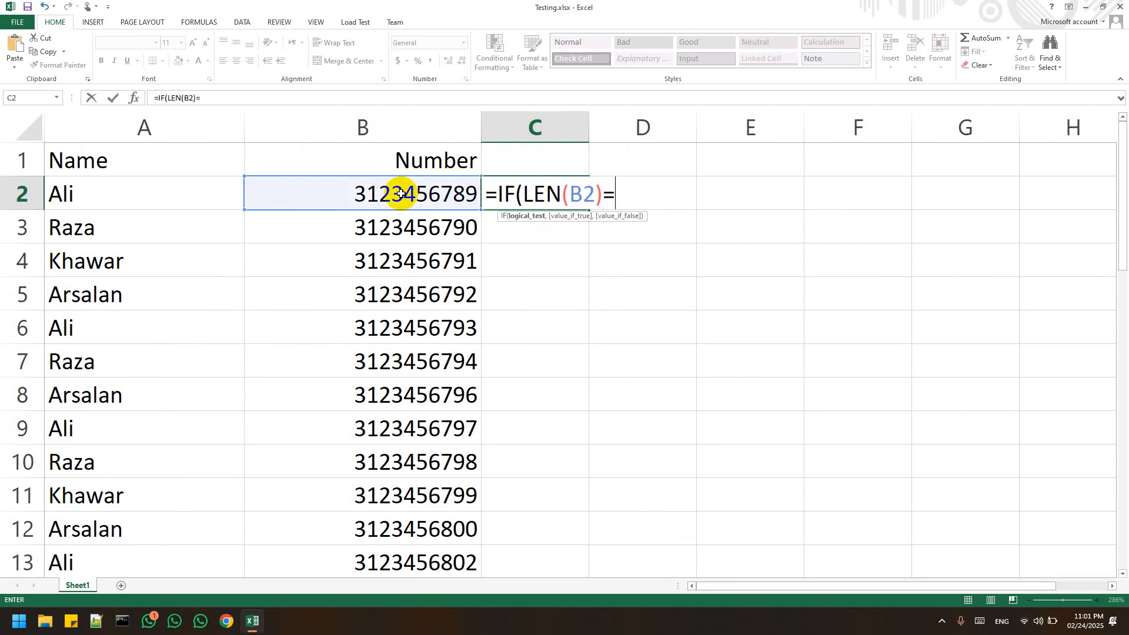
type("10,")
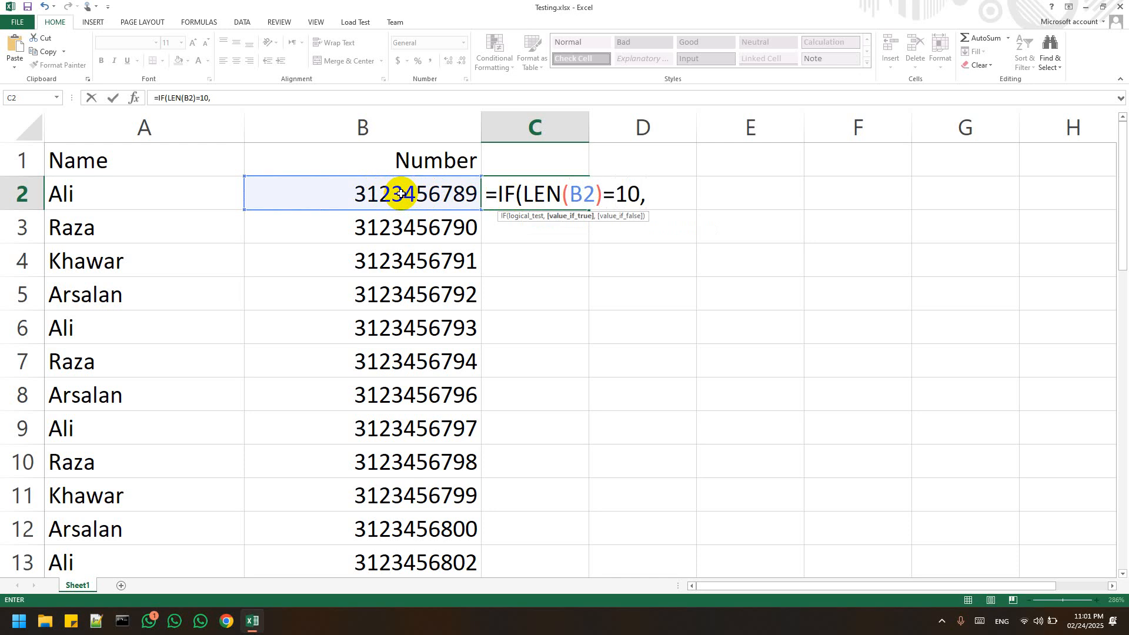
- Complete the C2 formula with "92"&B2 as the true value and B2 as the false value
type("\"92\"&")
left_click(400, 194)
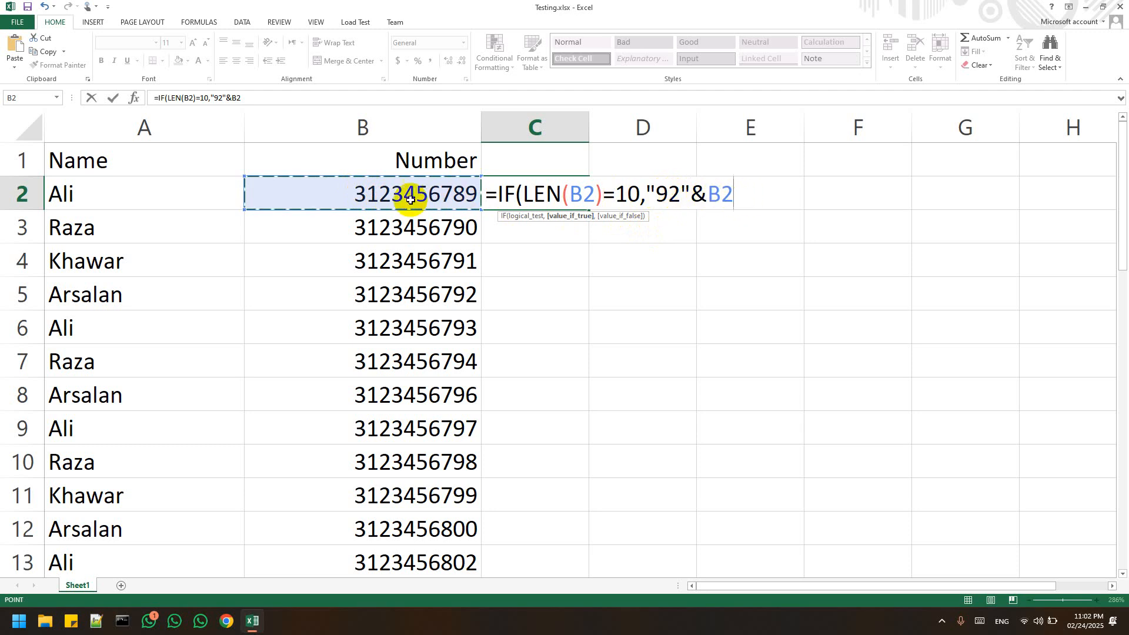
type(",")
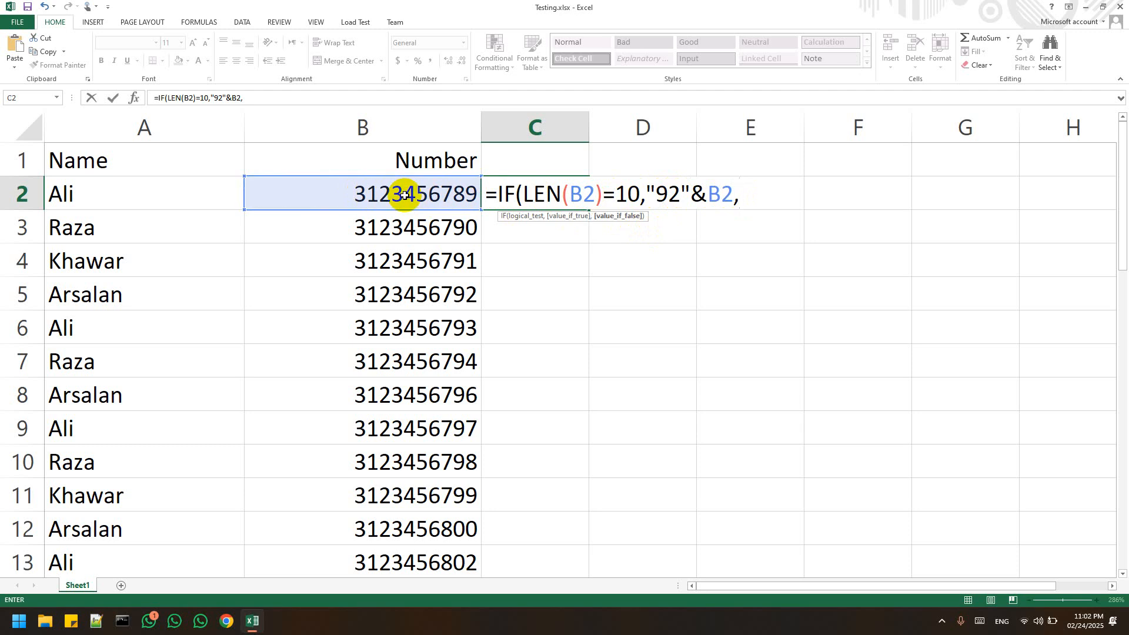
left_click(395, 192)
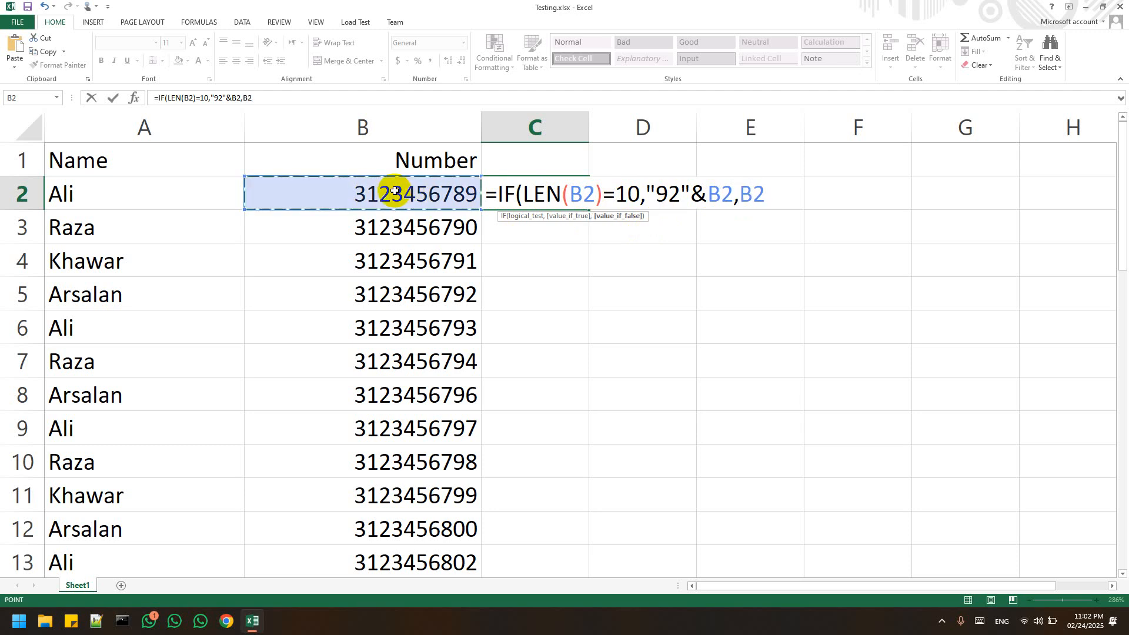
type(")")
key("Return")
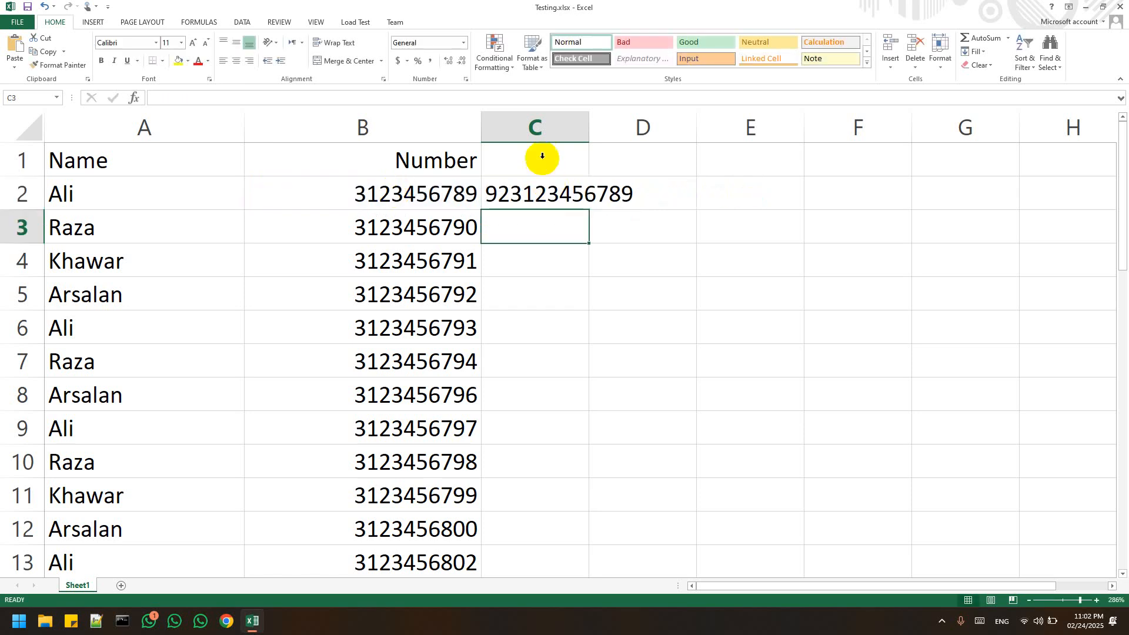
- Widen column C to fit the full numbers and fill the C2 formula down through C36
left_click_drag(594, 118, 669, 121)
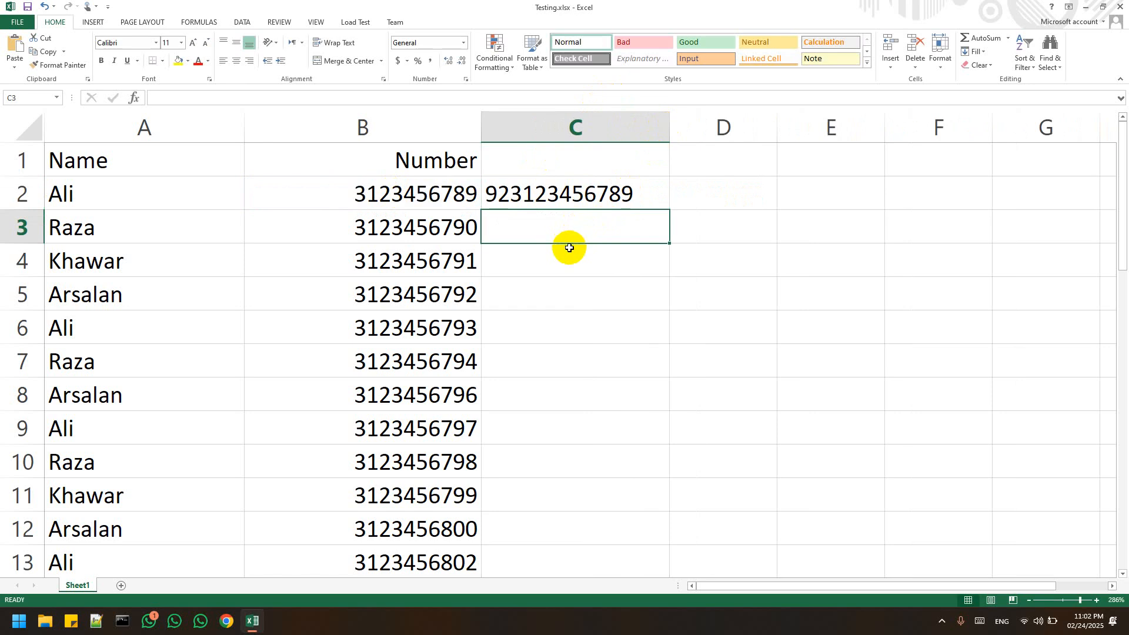
scroll(569, 248, "down", 2)
scroll(569, 247, "down", 3)
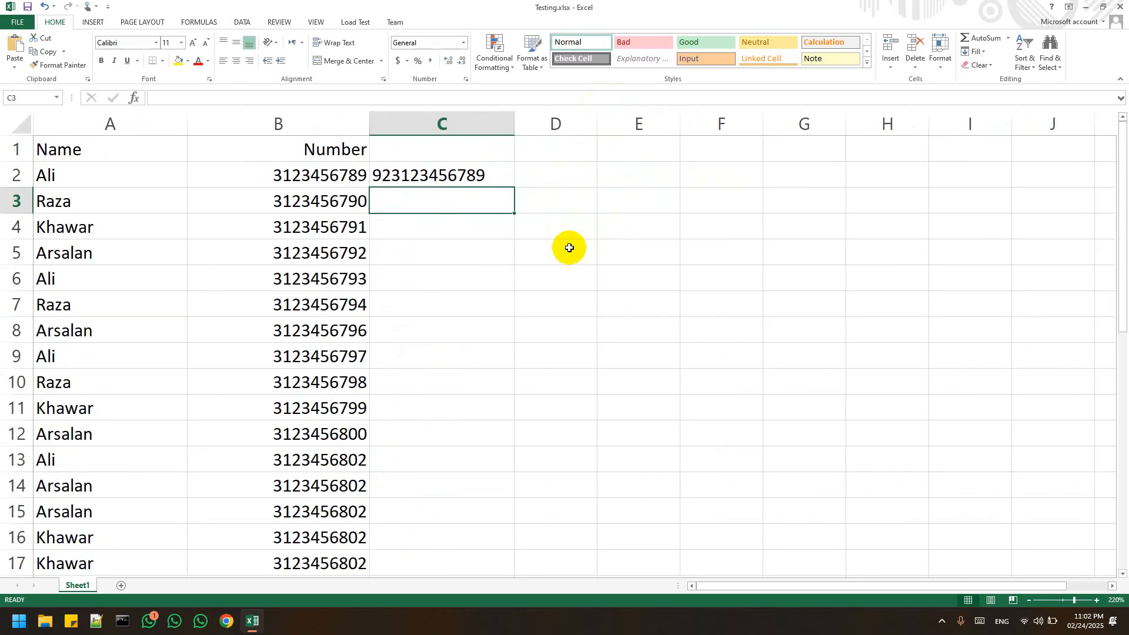
left_click(394, 171)
scroll(453, 262, "down", 11)
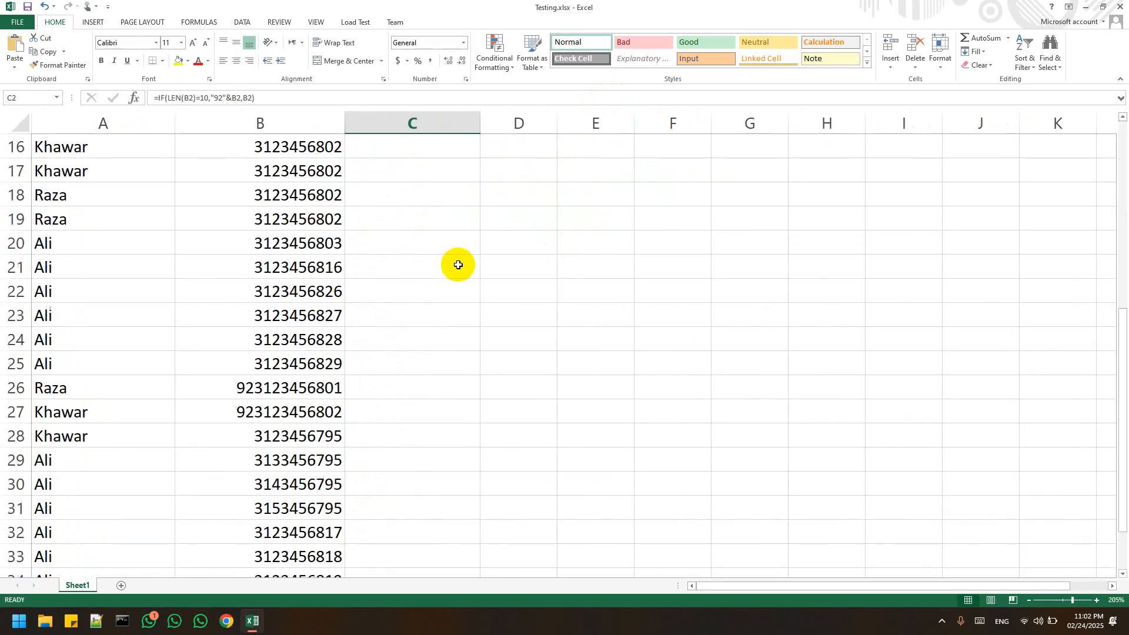
left_click(435, 195, "shift")
scroll(436, 239, "up", 5)
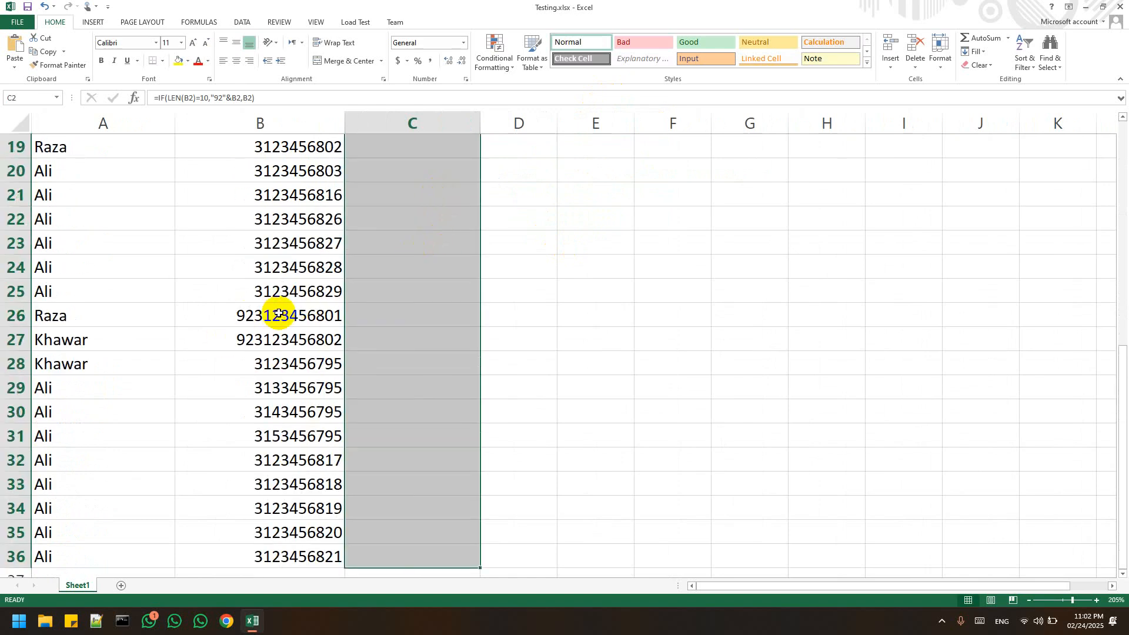
key("ctrl+d")
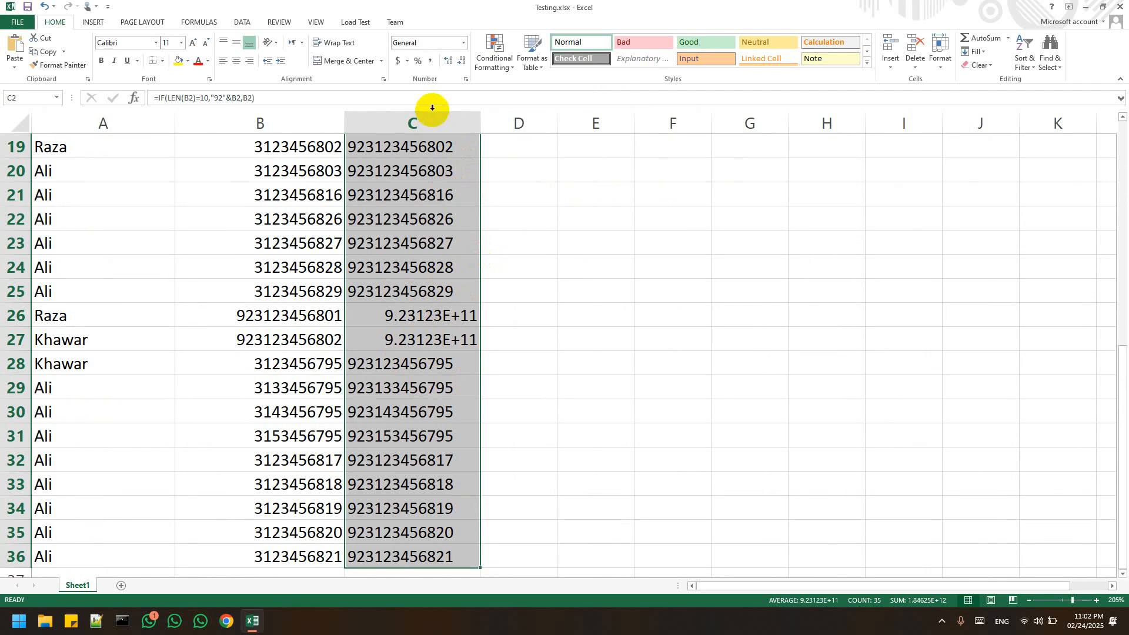
- Format column C as Number with 0 decimal places
left_click(405, 121)
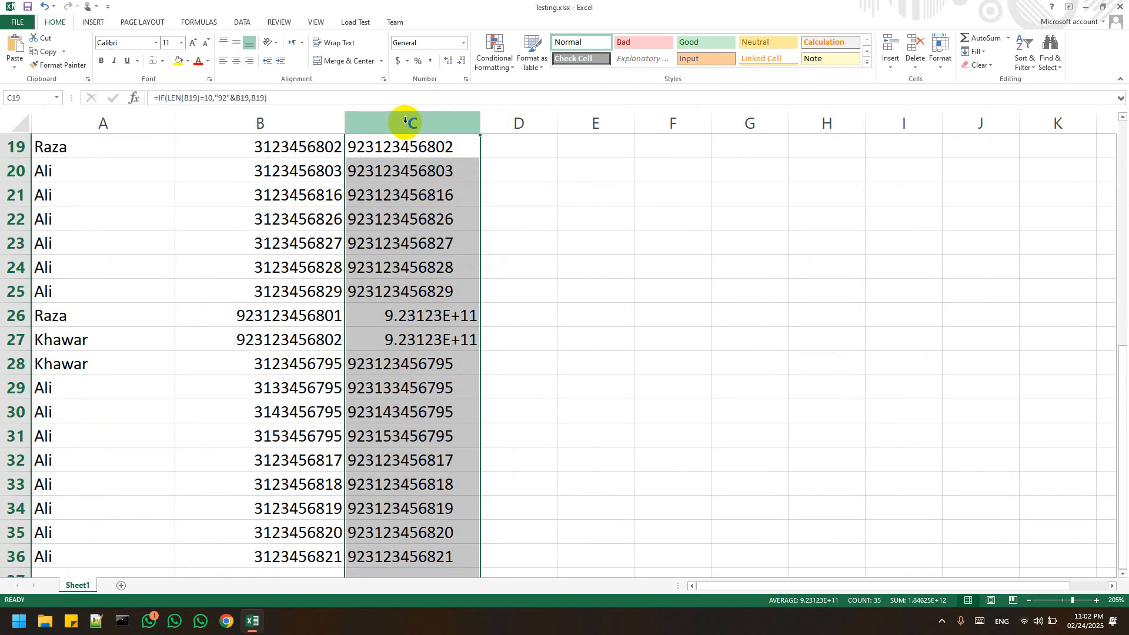
left_click(316, 121)
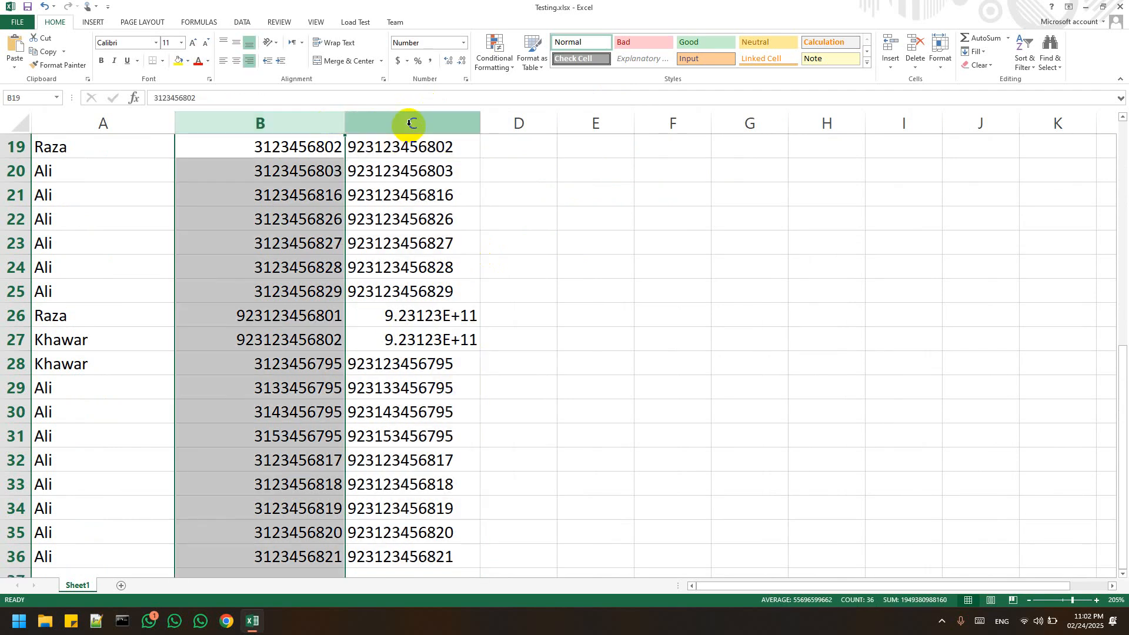
left_click(407, 122)
right_click(406, 120)
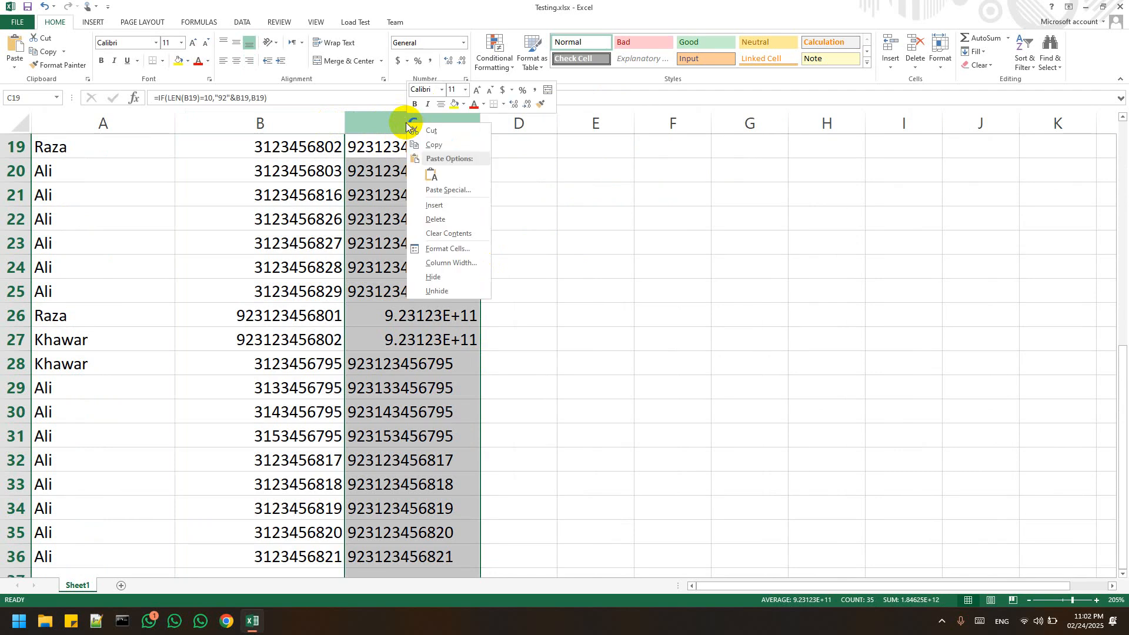
left_click(449, 247)
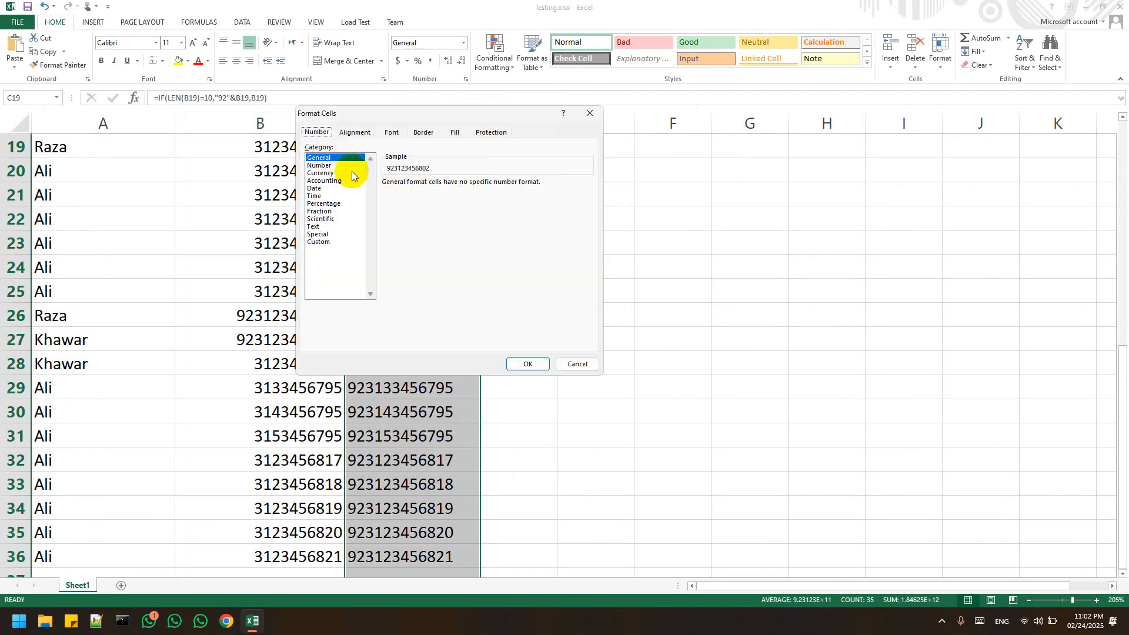
left_click(321, 166)
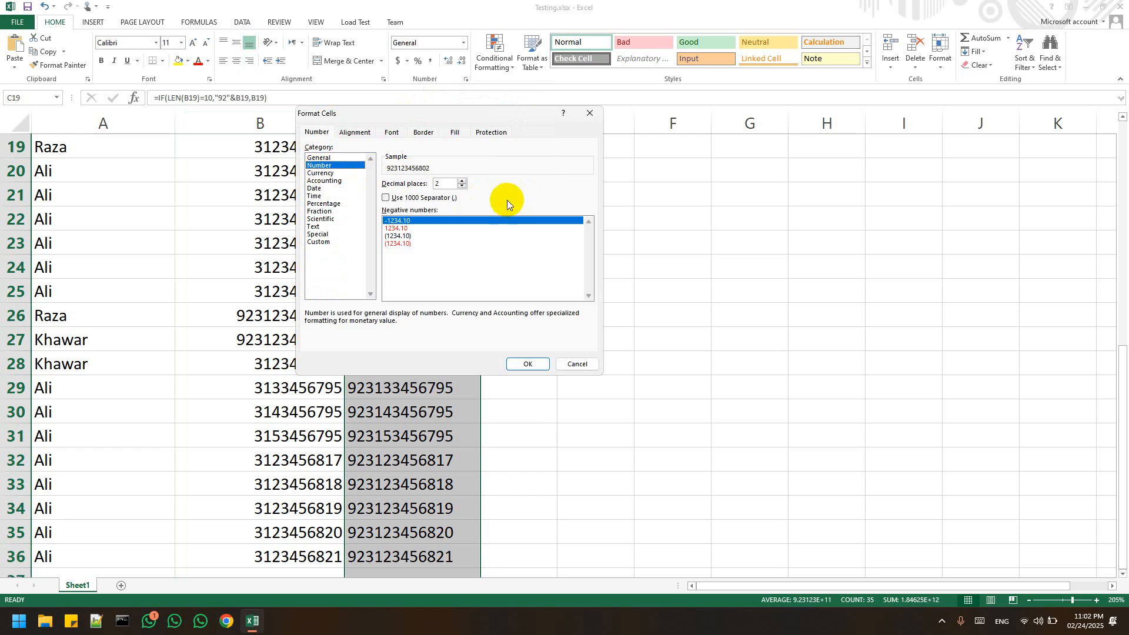
left_click(462, 187)
left_click(462, 186)
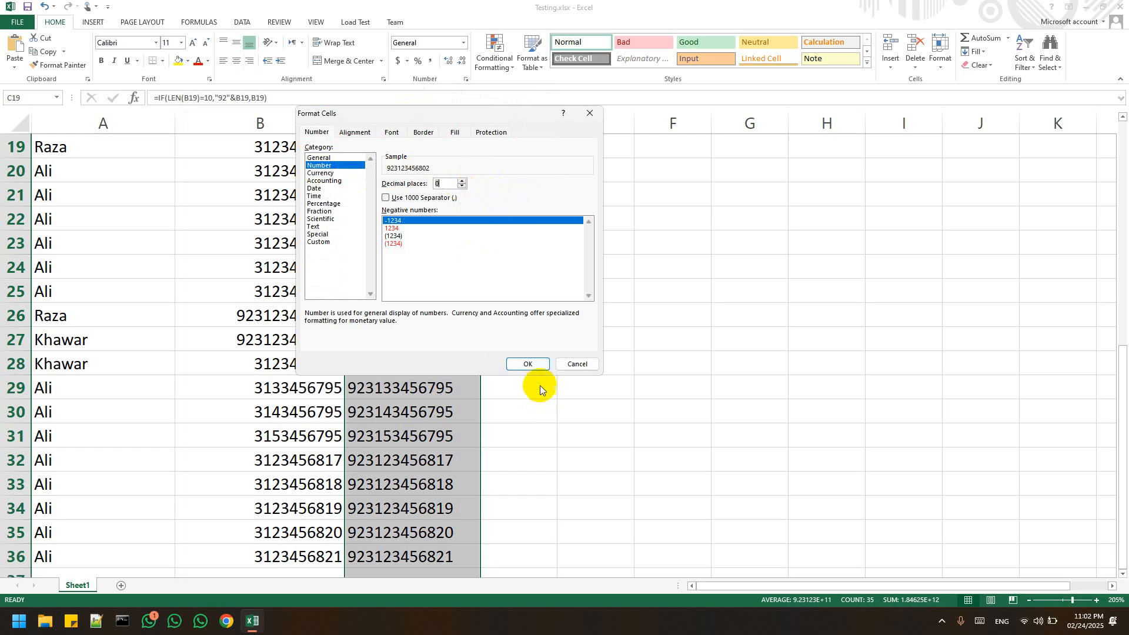
left_click(528, 363)
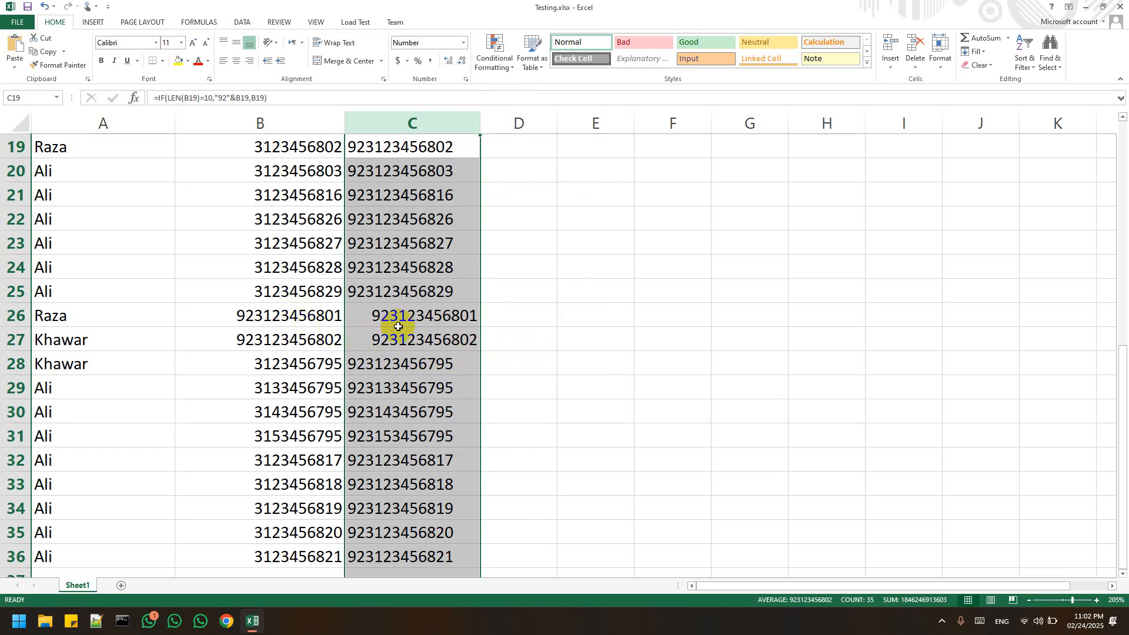
- Right-align the numbers in column C and clear the column selection
scroll(399, 294, "up", 4)
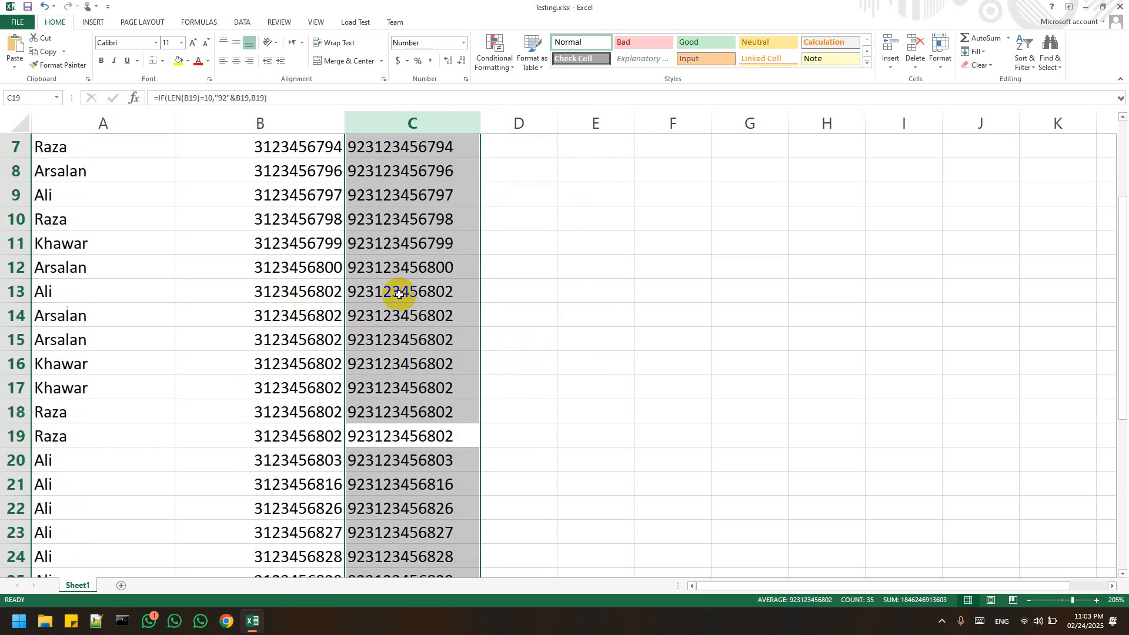
scroll(399, 294, "down", 7)
scroll(399, 294, "up", 5)
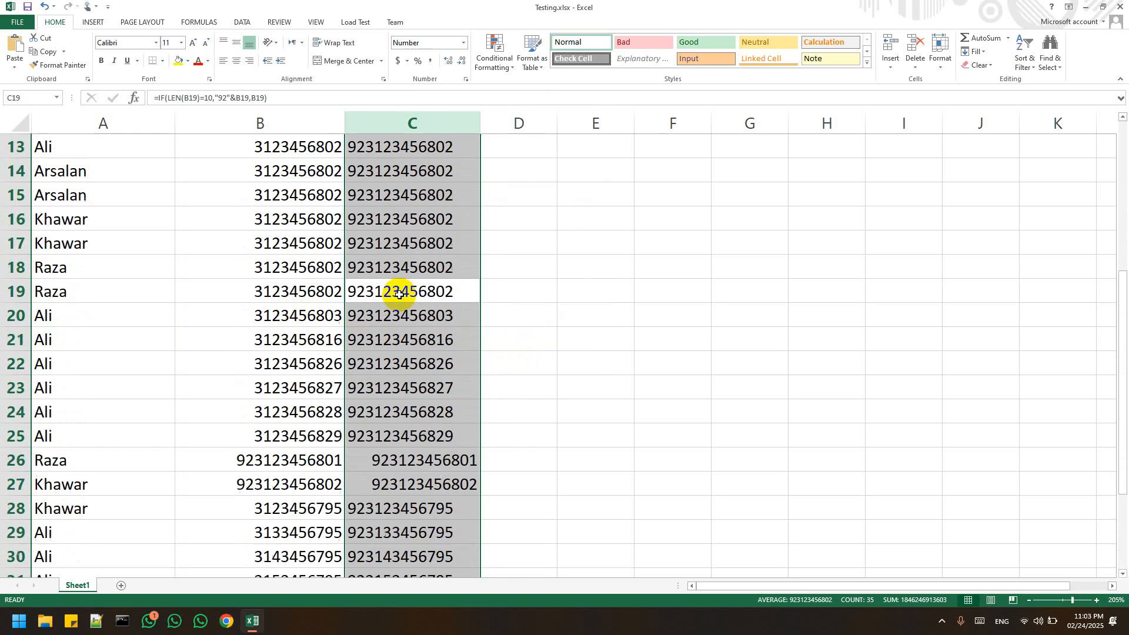
left_click(246, 65)
scroll(505, 350, "down", 5)
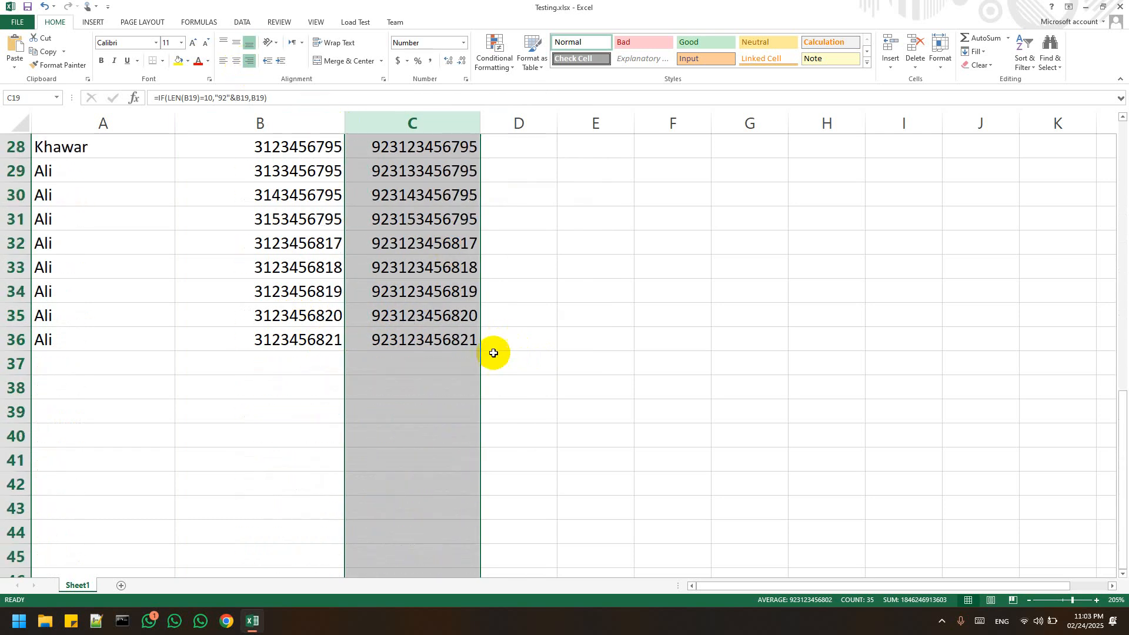
left_click(442, 406)
scroll(496, 340, "up", 9)
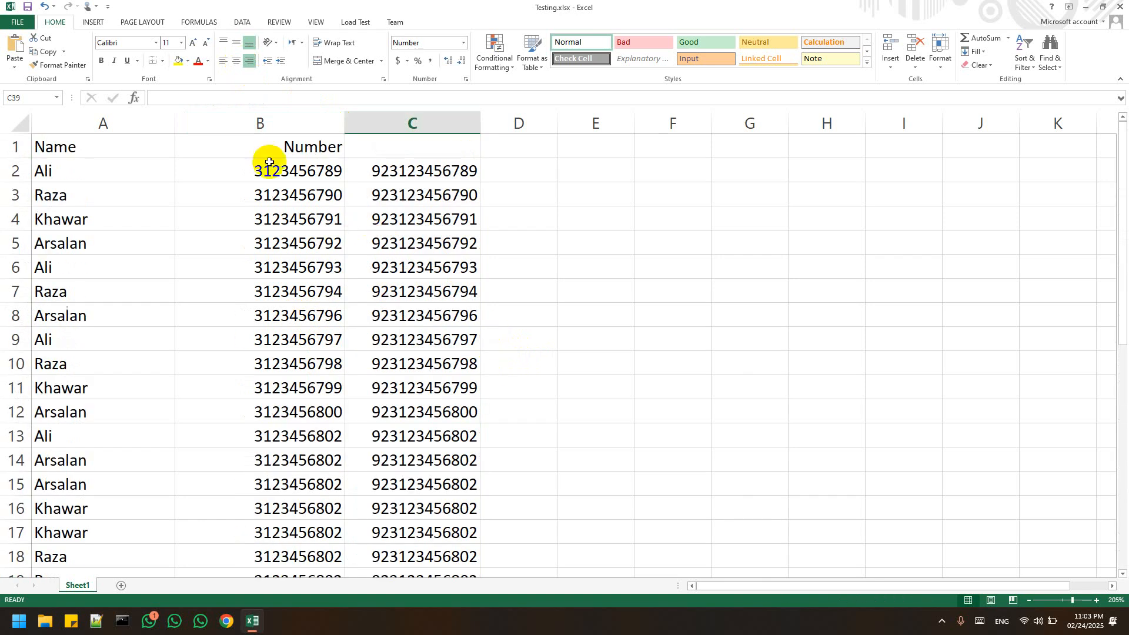
- Copy the formula results in C2:C36 and paste them as values over the numbers in column B, starting at B2
left_click(378, 171)
scroll(484, 320, "down", 5)
scroll(484, 323, "down", 6)
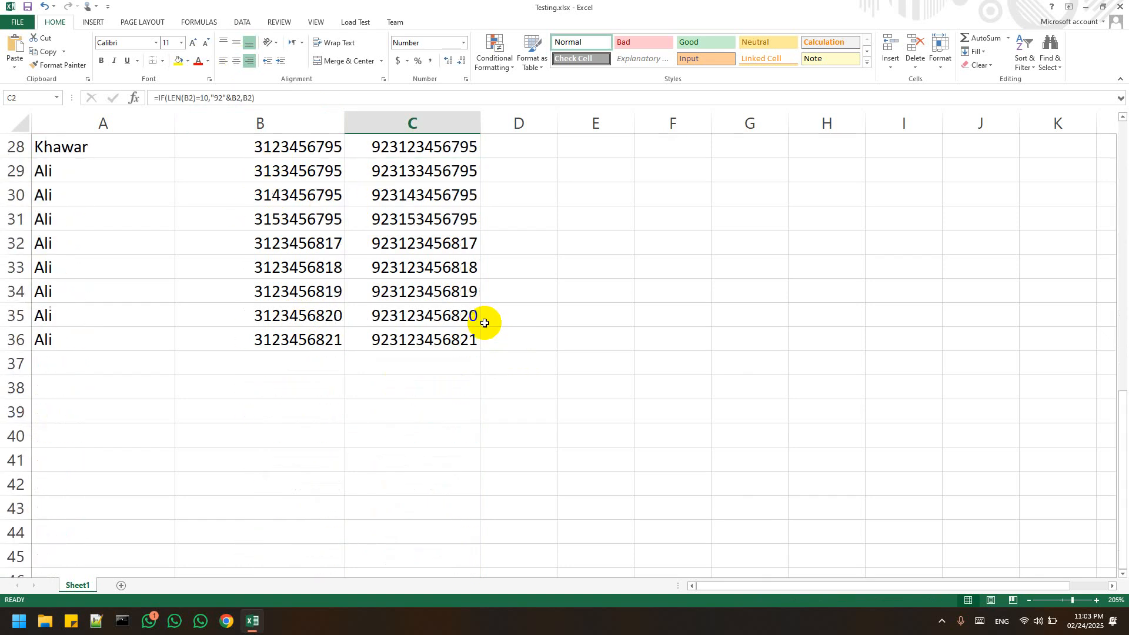
left_click(396, 195, "shift")
scroll(486, 317, "up", 11)
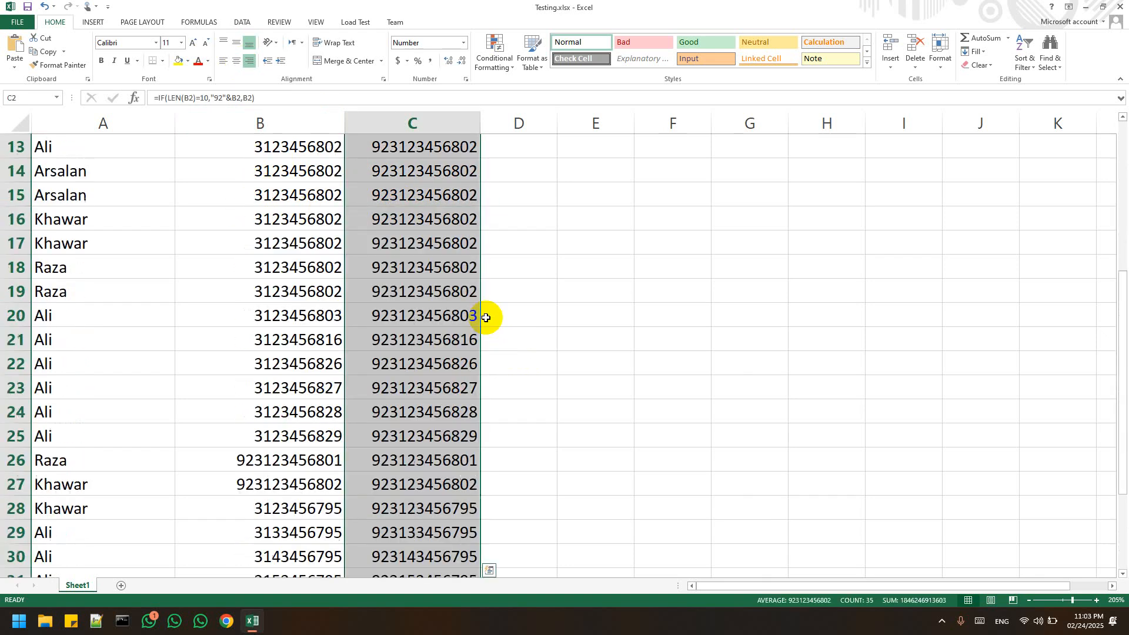
key("ctrl+c")
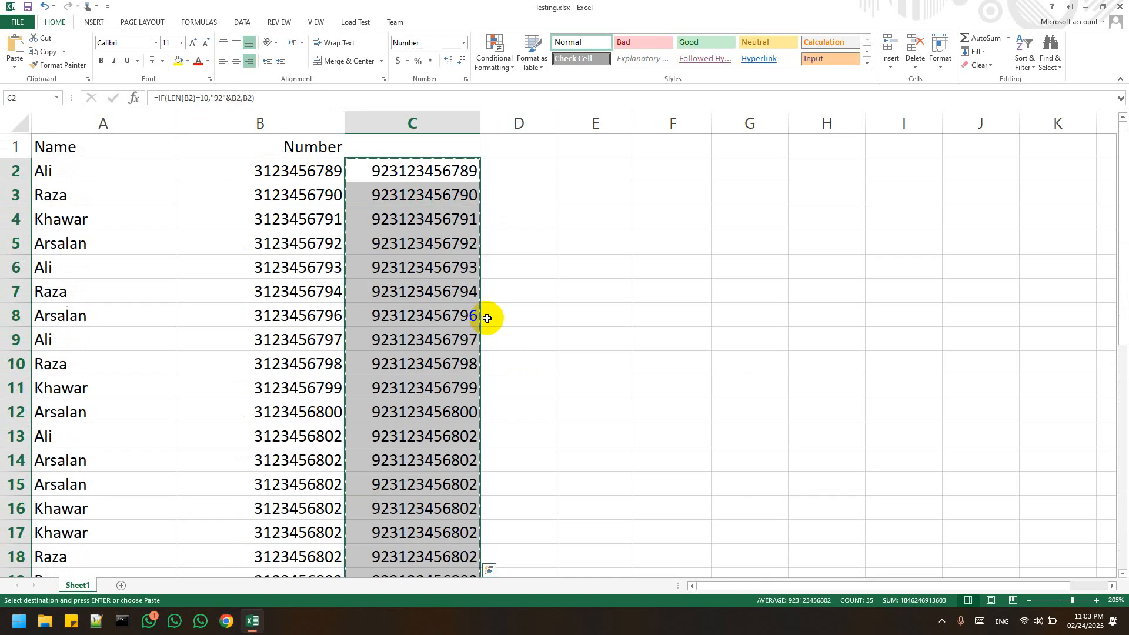
left_click(235, 168)
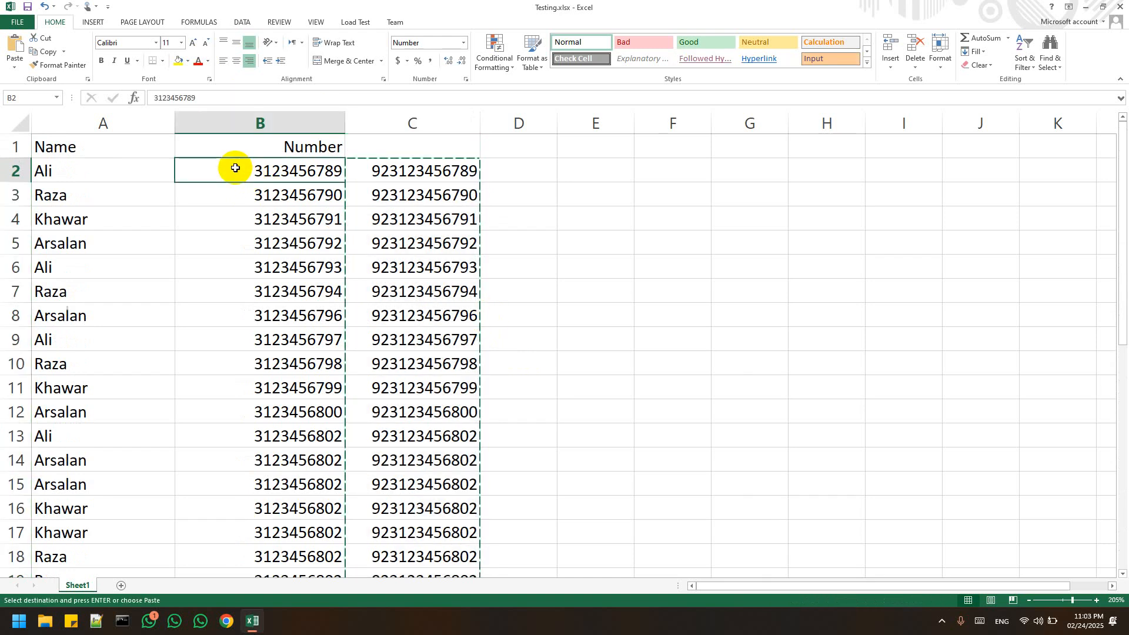
left_click(14, 71)
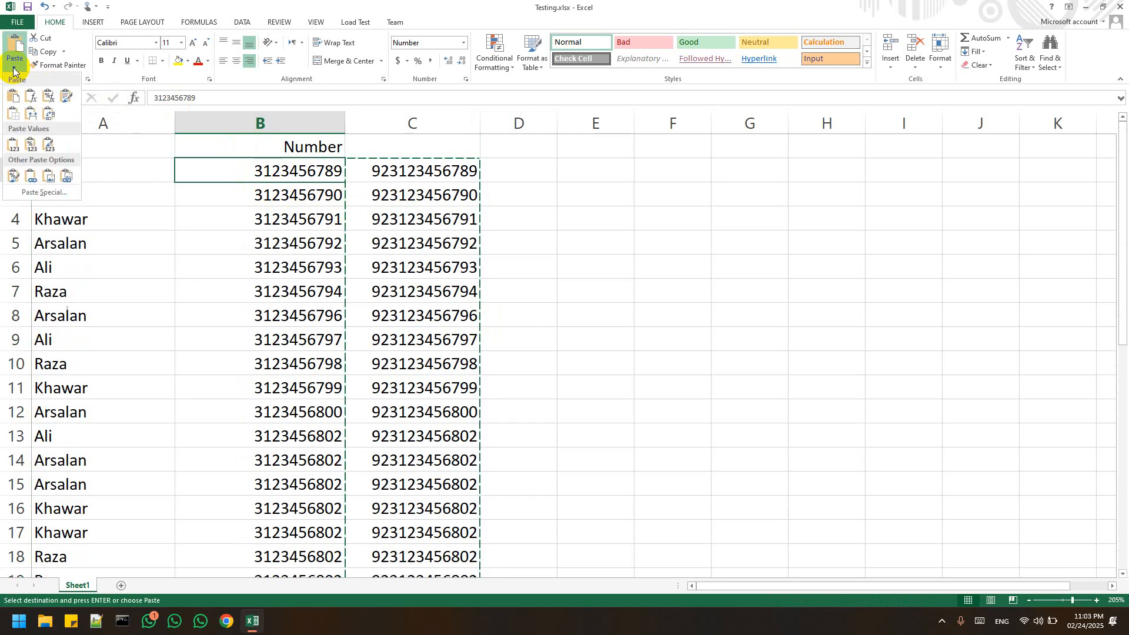
left_click(14, 148)
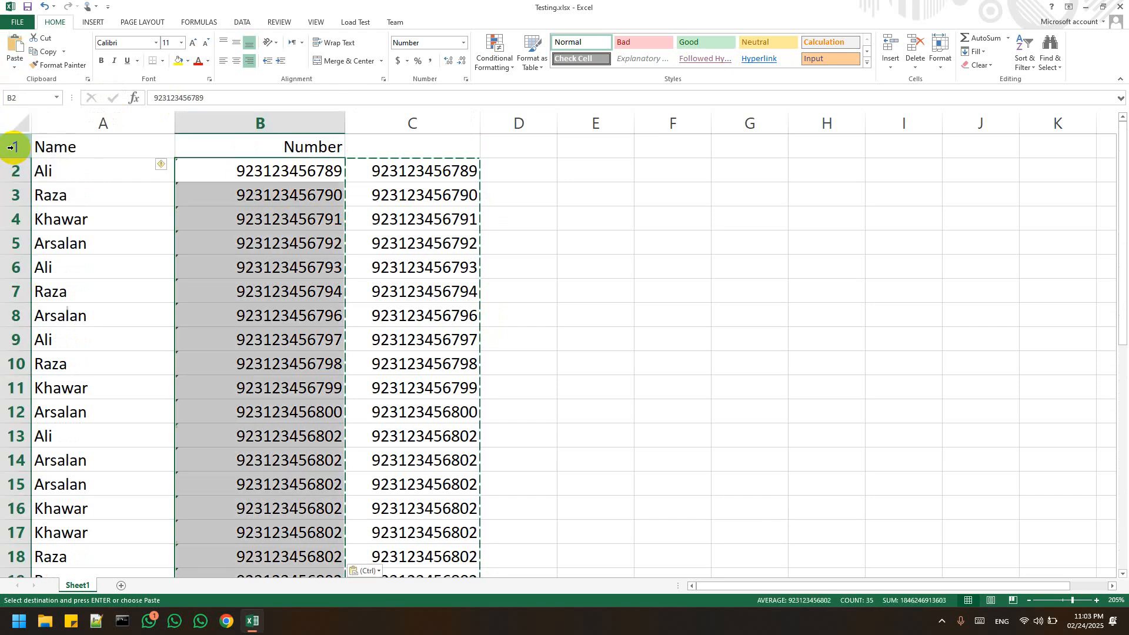
- Inspect several cells in column B and compare their contents with the formula in C2
left_click(284, 191)
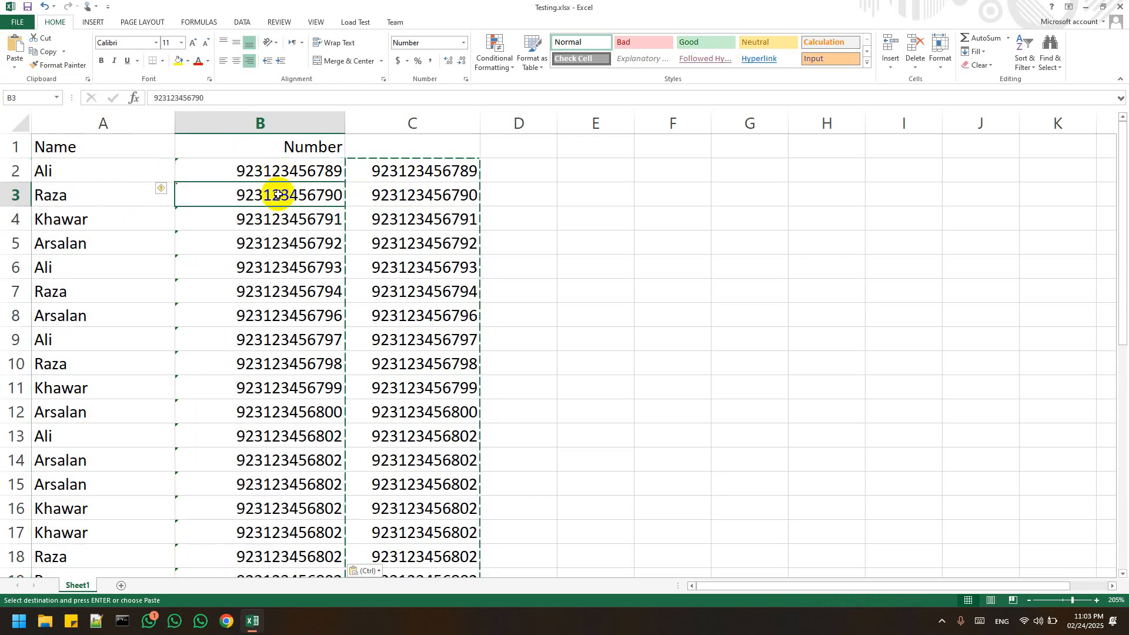
left_click(282, 242)
left_click(281, 292)
left_click(279, 316)
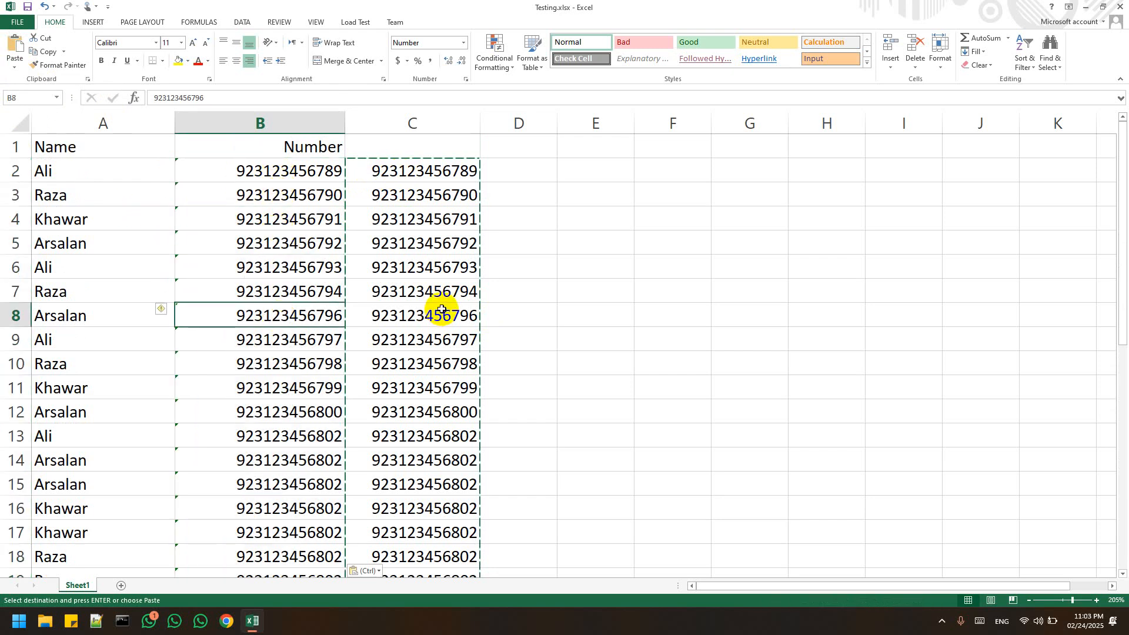
left_click(273, 187)
left_click(273, 177)
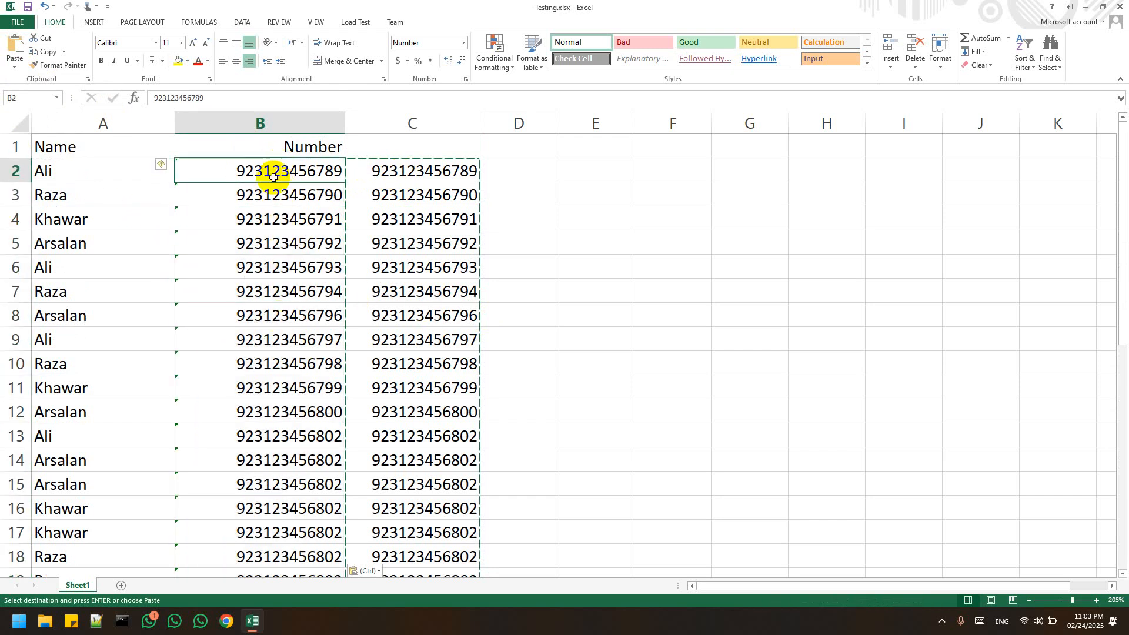
left_click(388, 172)
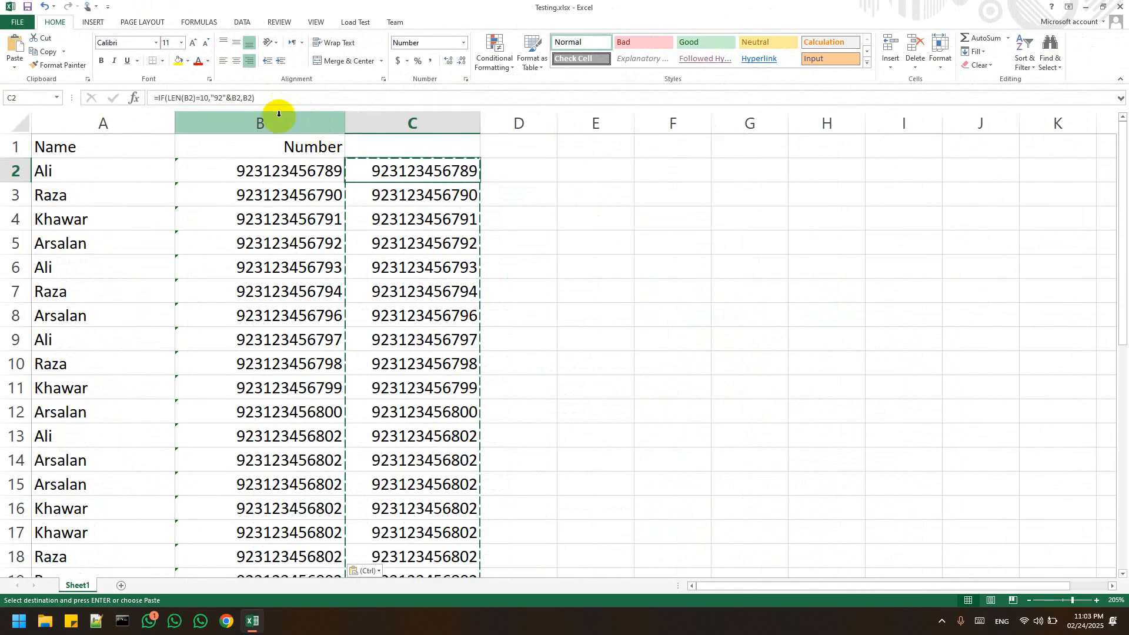
- Delete the helper column C from the sheet and deselect it
left_click(406, 124)
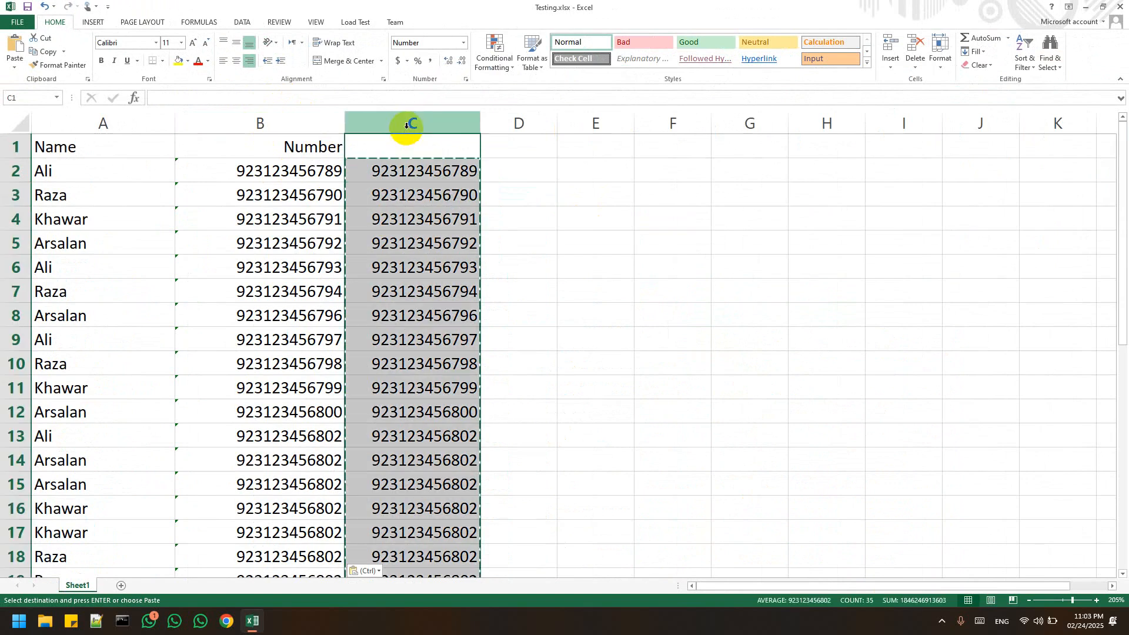
right_click(405, 125)
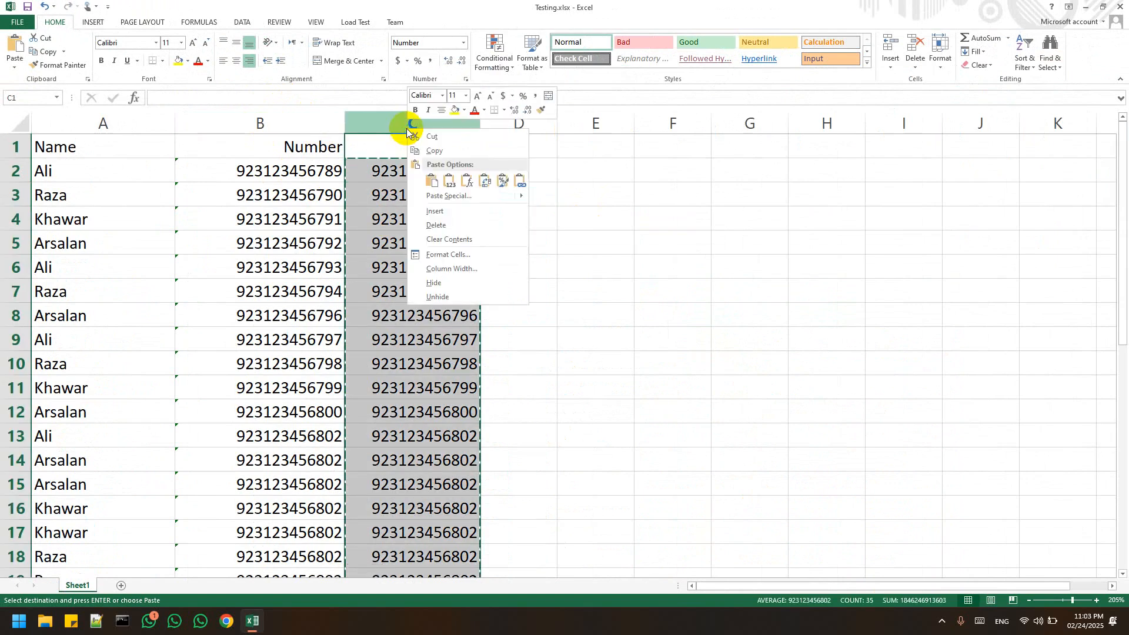
left_click(442, 222)
left_click(438, 235)
- Review the full list of numbers in column B and close the workbook
scroll(235, 231, "down", 10)
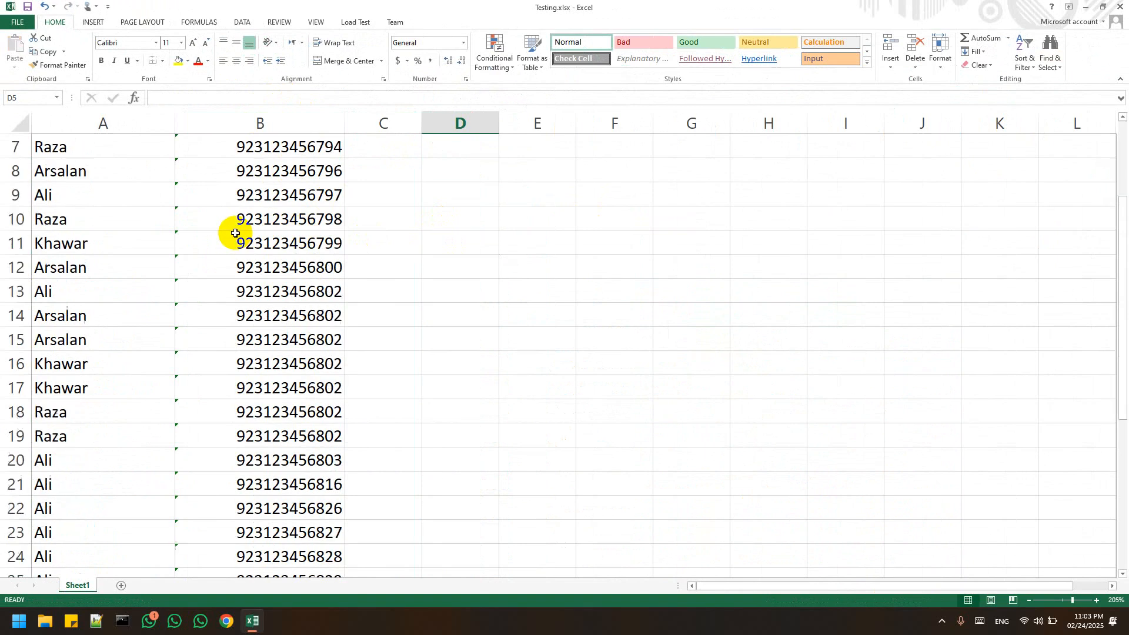
scroll(240, 233, "up", 2)
scroll(240, 234, "up", 8)
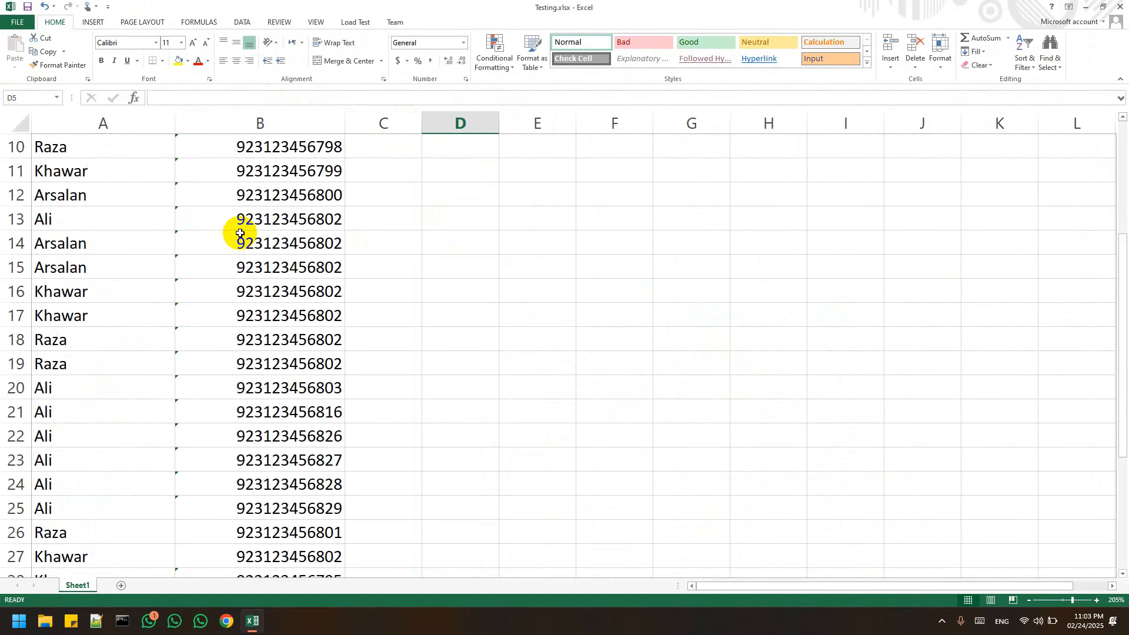
scroll(240, 234, "down", 3)
scroll(239, 234, "up", 3)
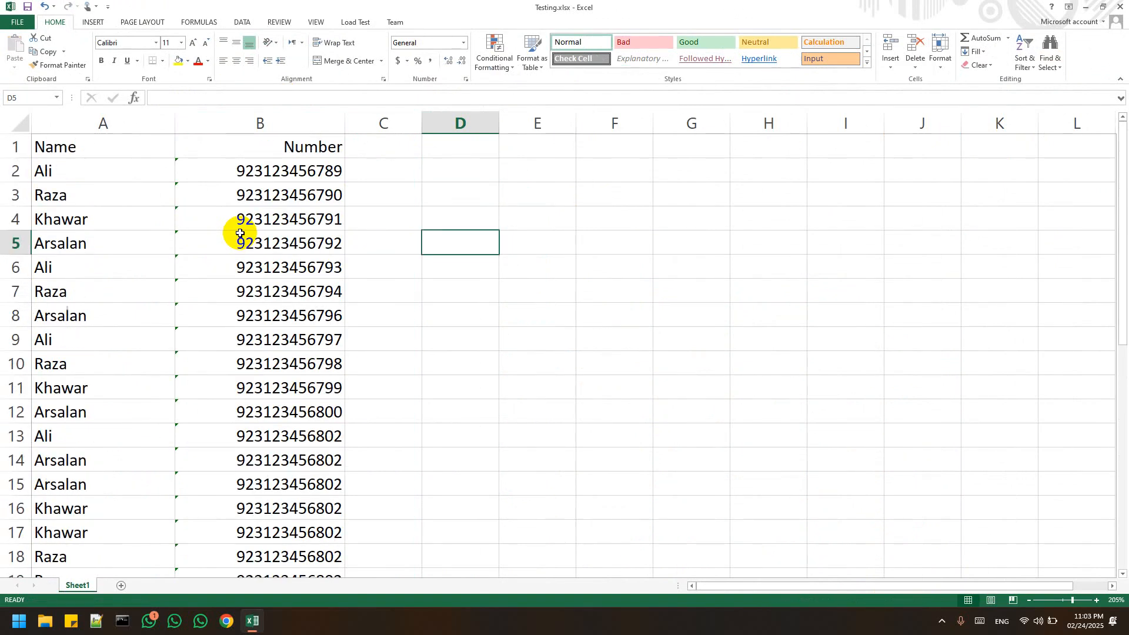
left_click(391, 230)
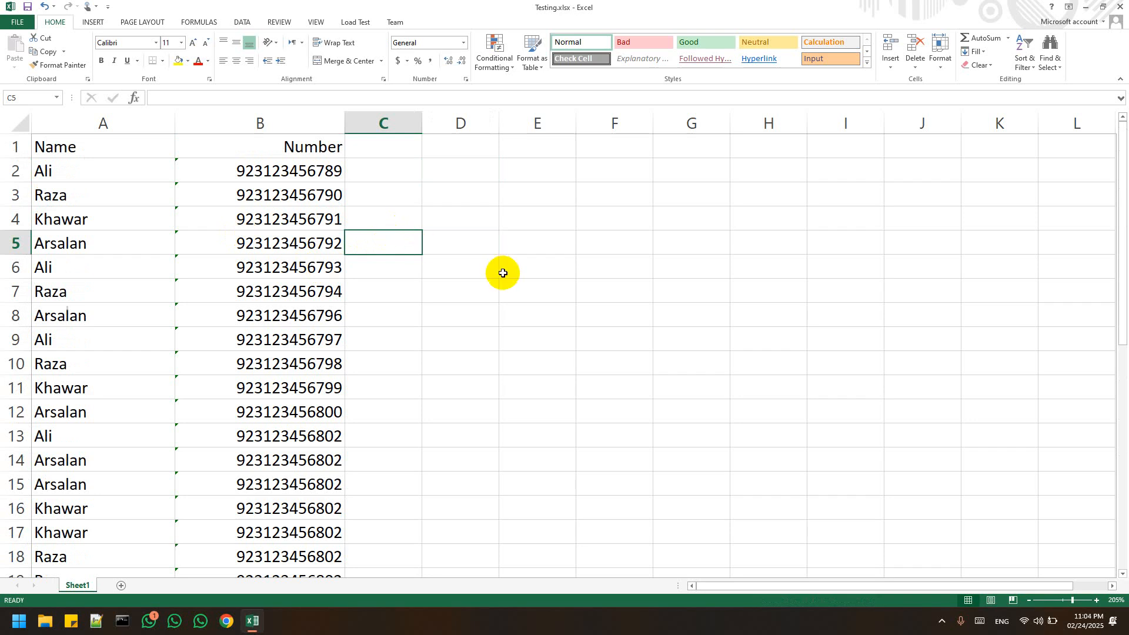
left_click(1124, 7)
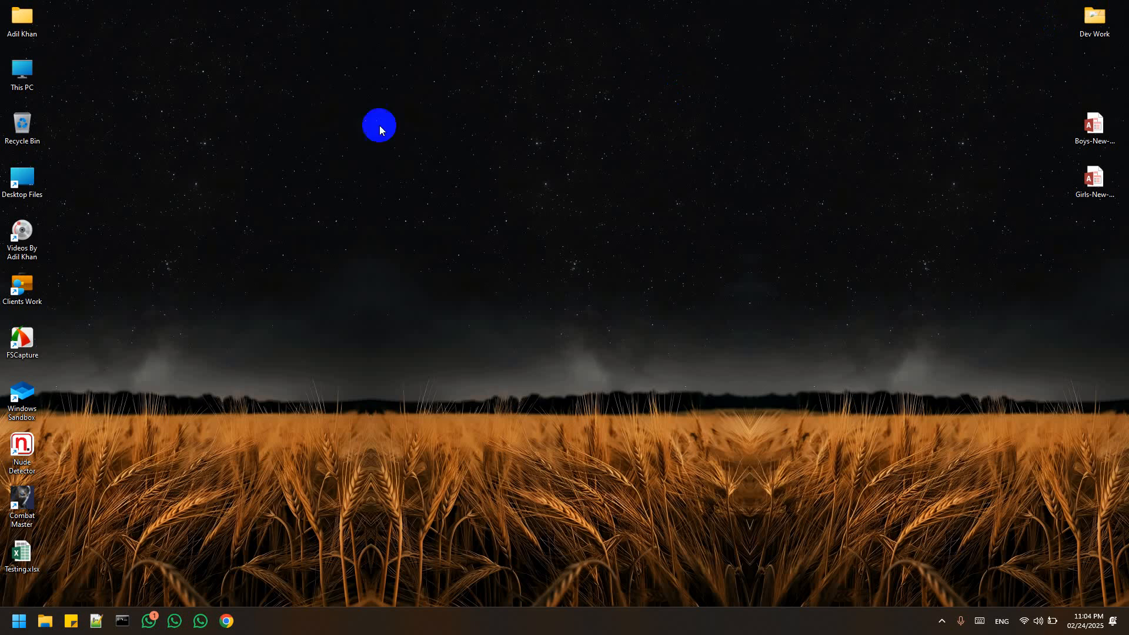